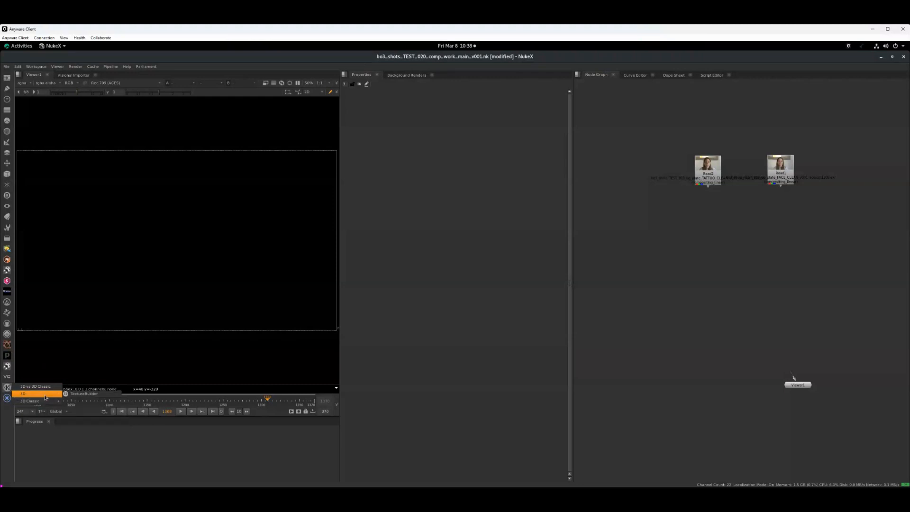
Add a FaceBuilder (3D Classic) node to the node graph and place it below the two Read nodes
mouse_move(46, 399)
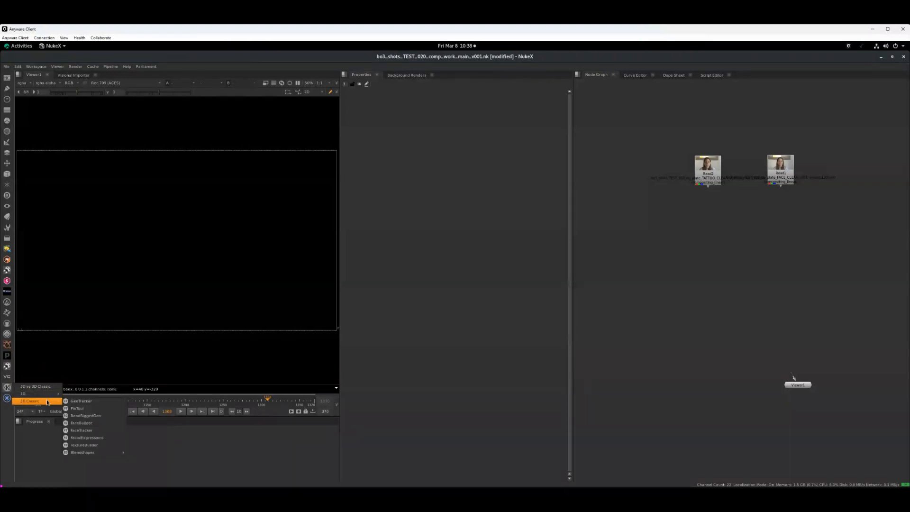
click(620, 249)
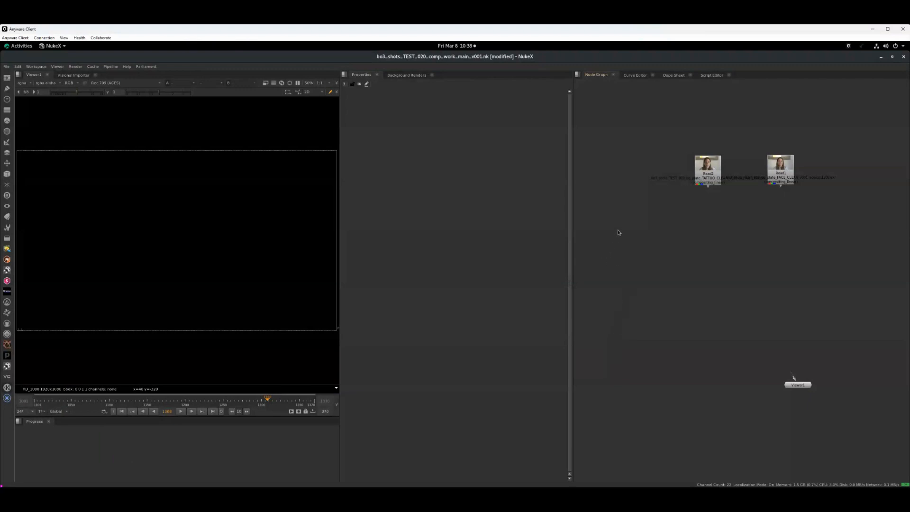
key(Tab)
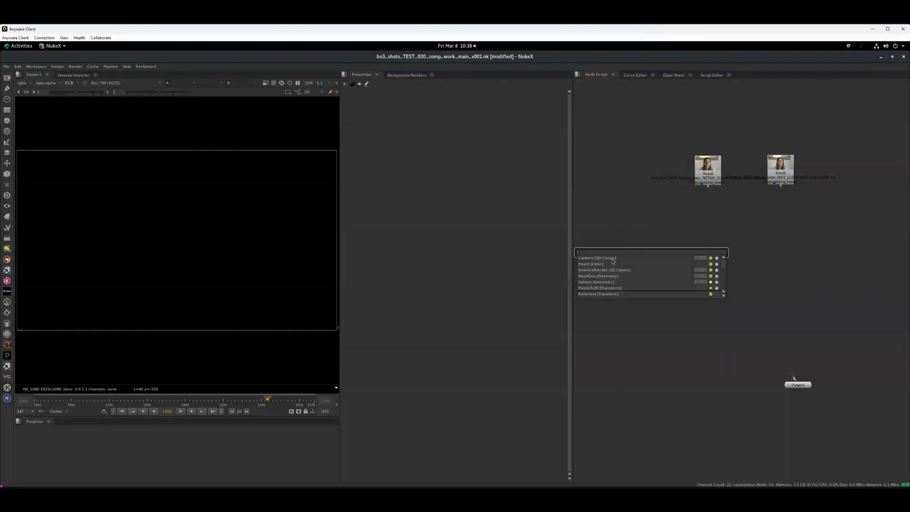
text(face)
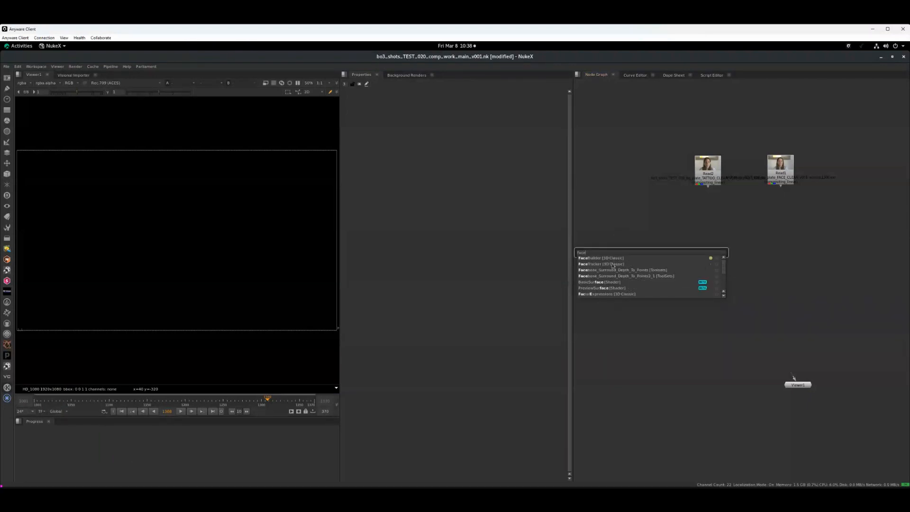
key(Escape)
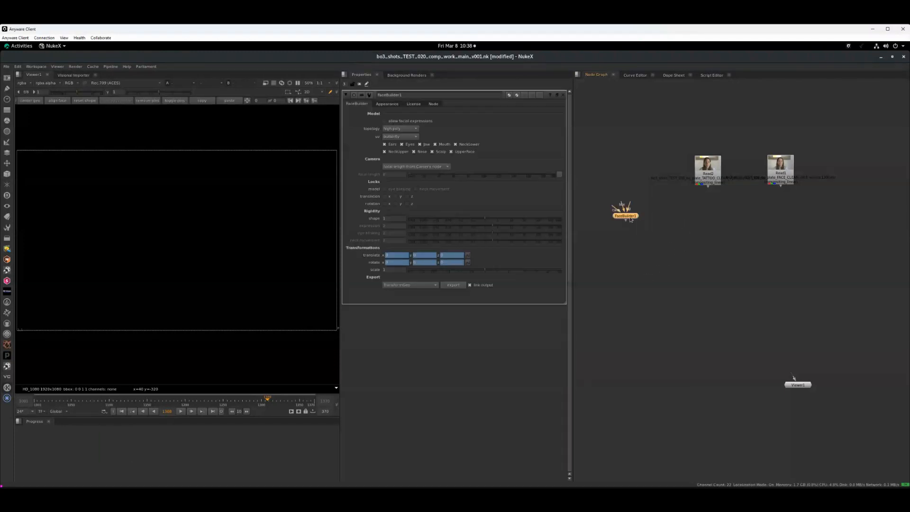
drag(627, 218, 675, 239)
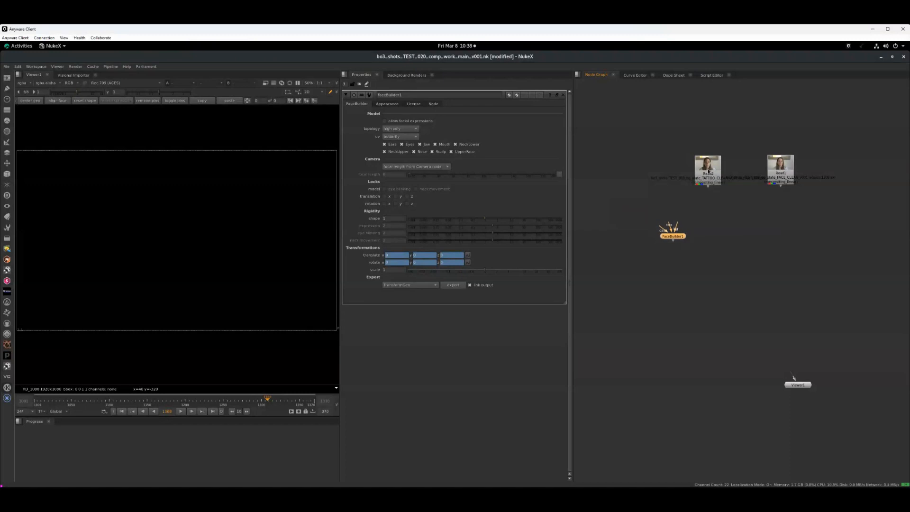
View the tattoo plate and the clean-face plate one after the other in the viewer
click(708, 173)
key(1)
drag(708, 181, 700, 177)
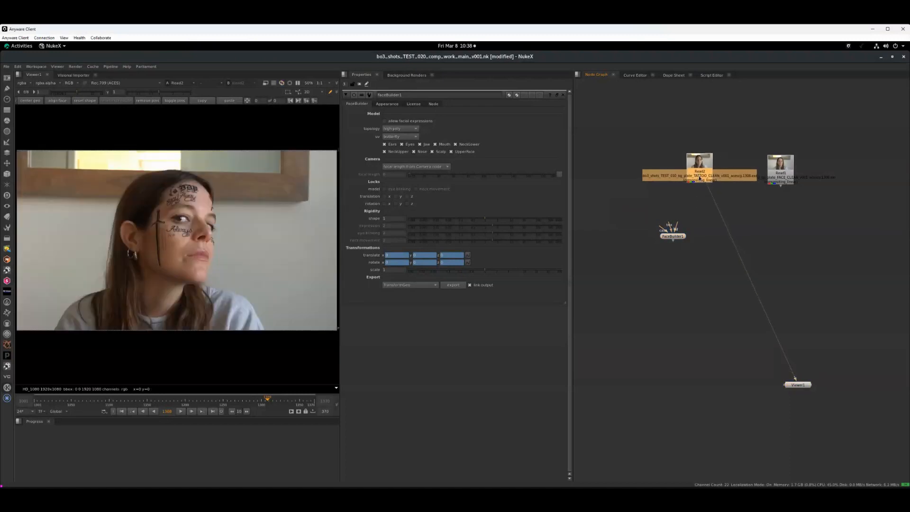
click(782, 173)
key(1)
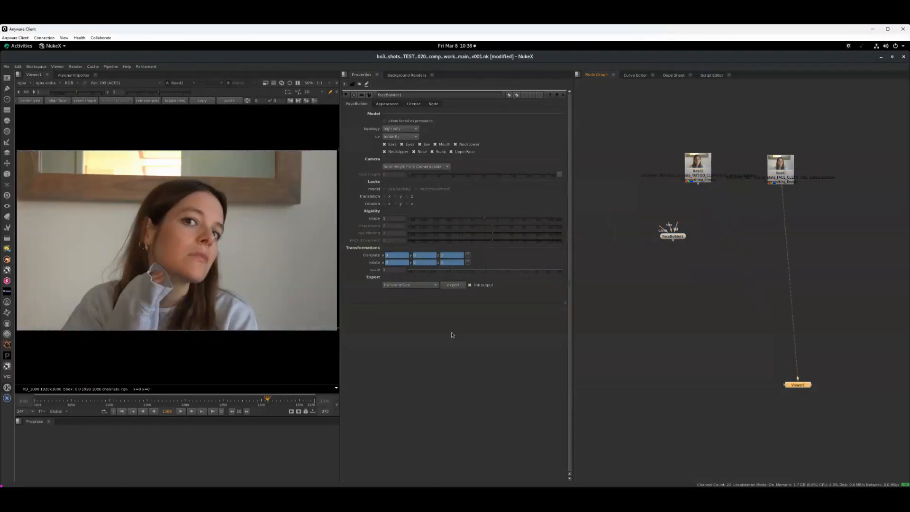
Go to frame 1030 of the clean-face plate, where the face looks straight at the camera
click(95, 404)
click(51, 402)
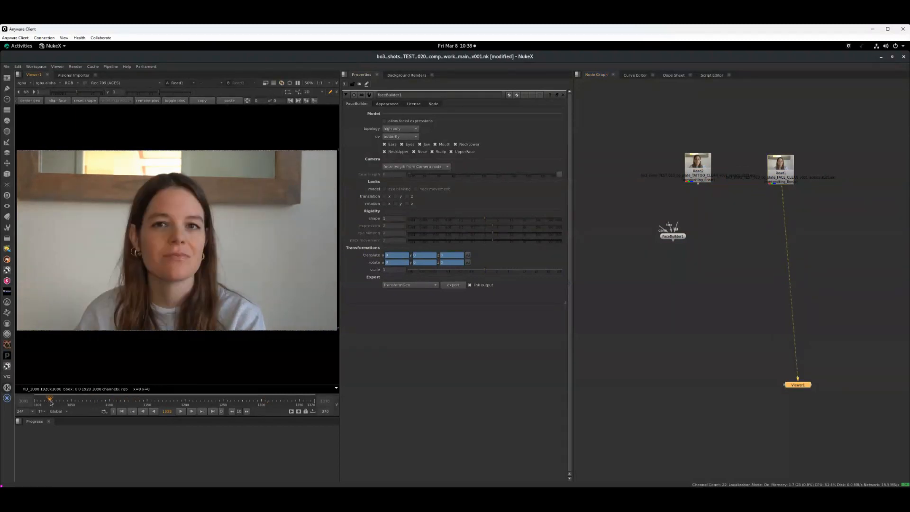
click(54, 404)
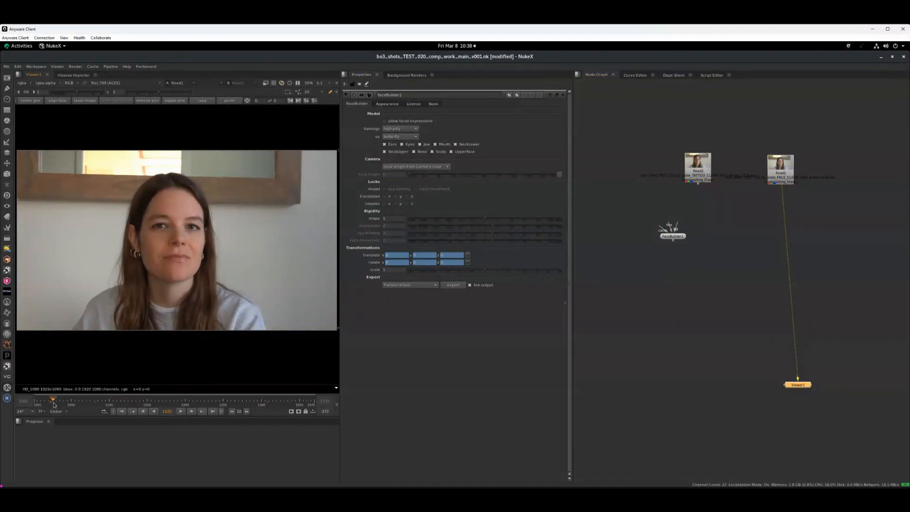
click(56, 402)
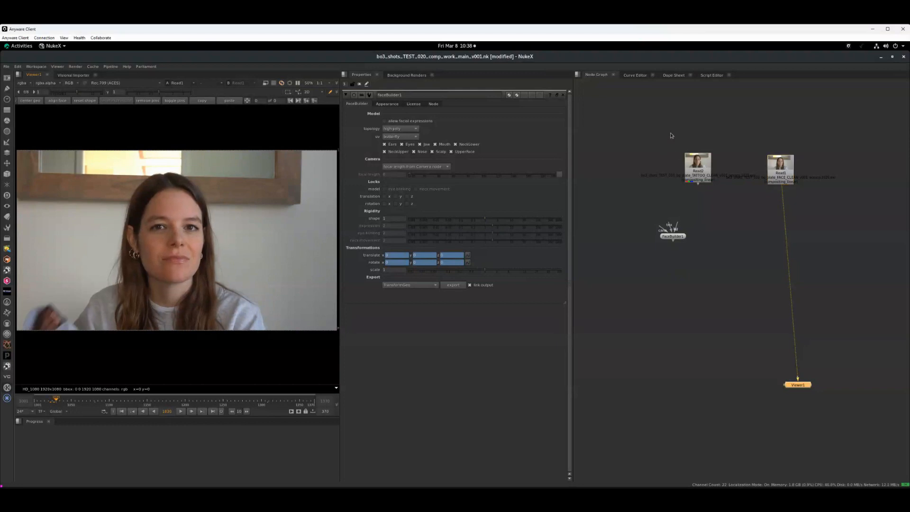
Compare the tattoo plate with the clean-face plate at the current frame
click(699, 181)
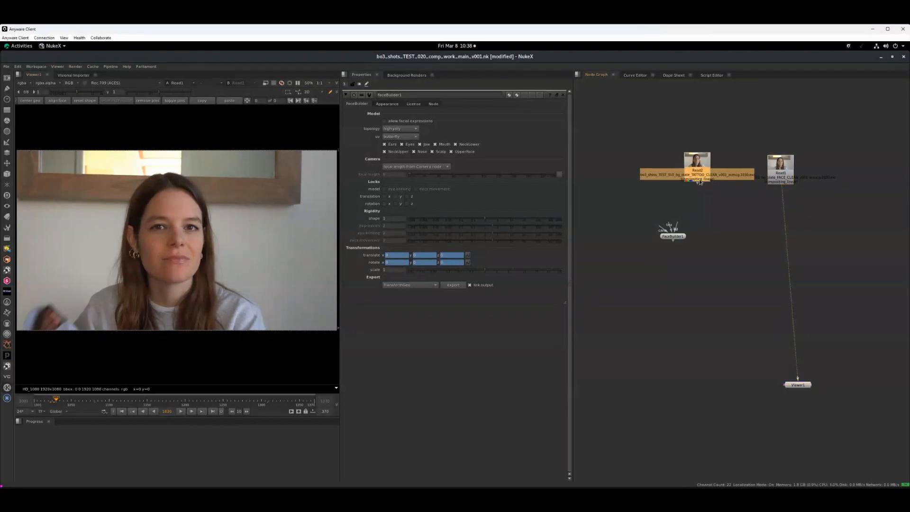
key(1)
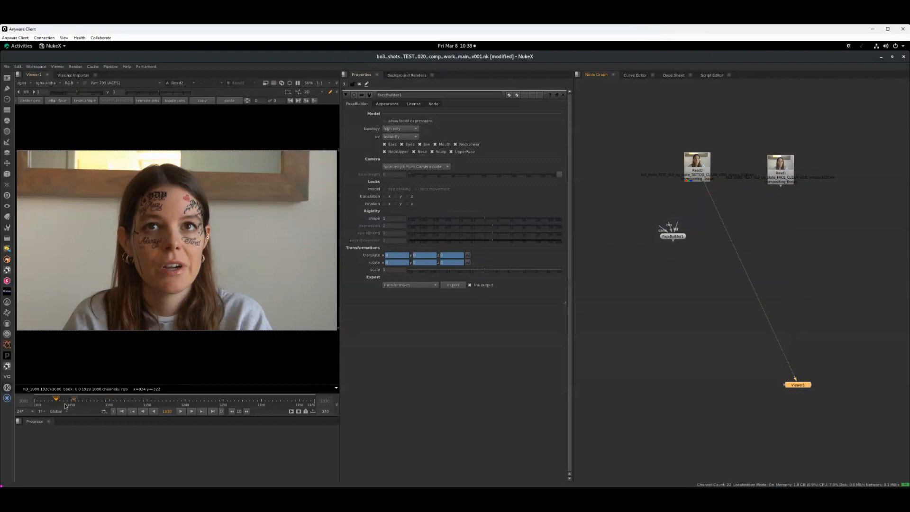
click(778, 180)
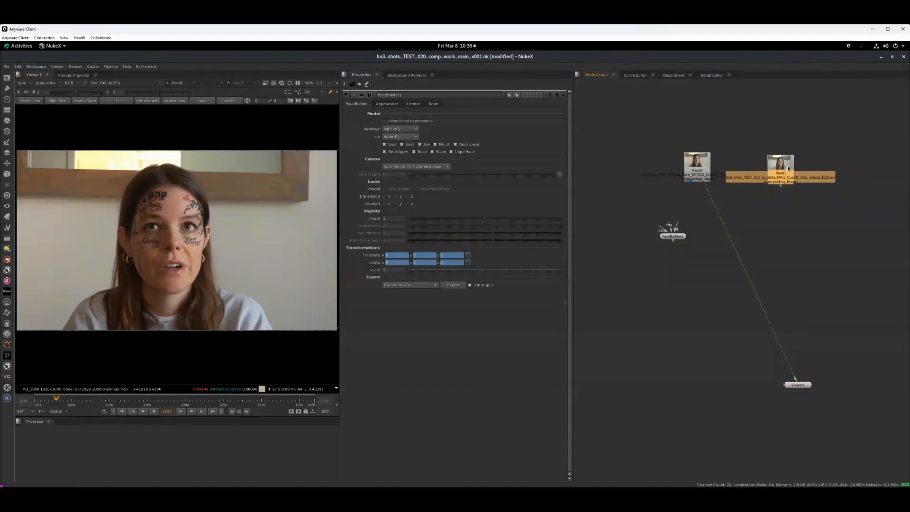
key(1)
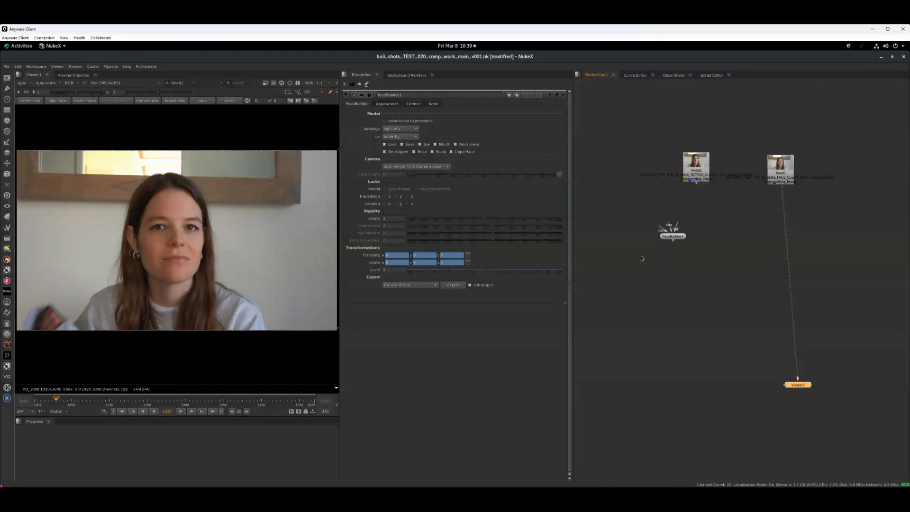
Connect the FaceBuilder node to the clean-face plate, align it beneath the plate and feed the viewer from it
click(677, 238)
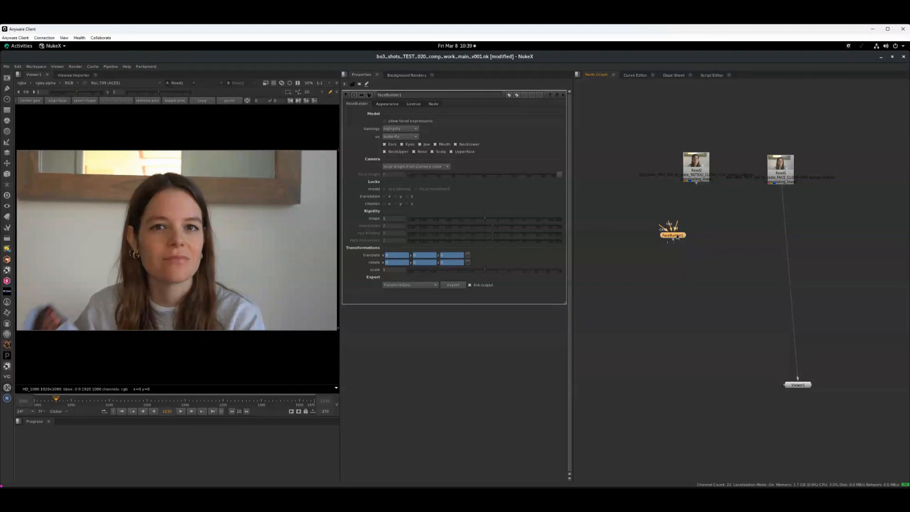
drag(677, 236, 782, 173)
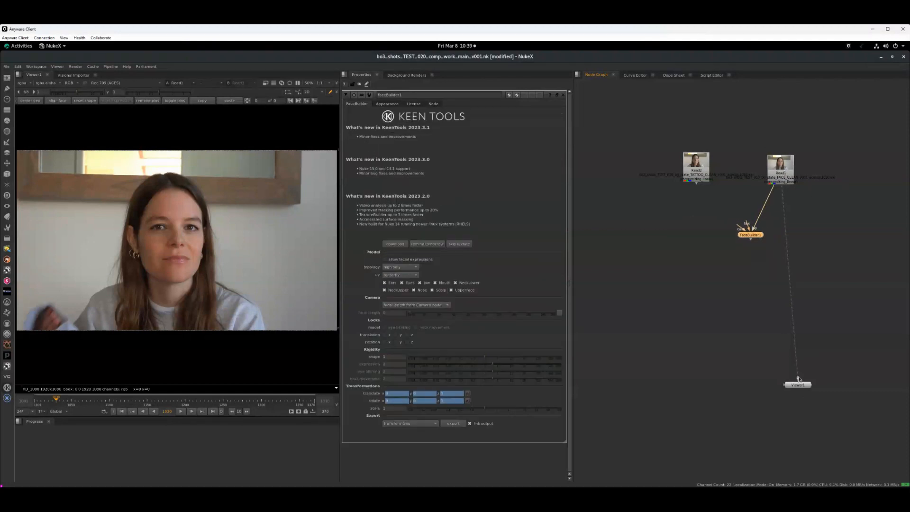
drag(800, 384, 786, 393)
key(ctrl+d)
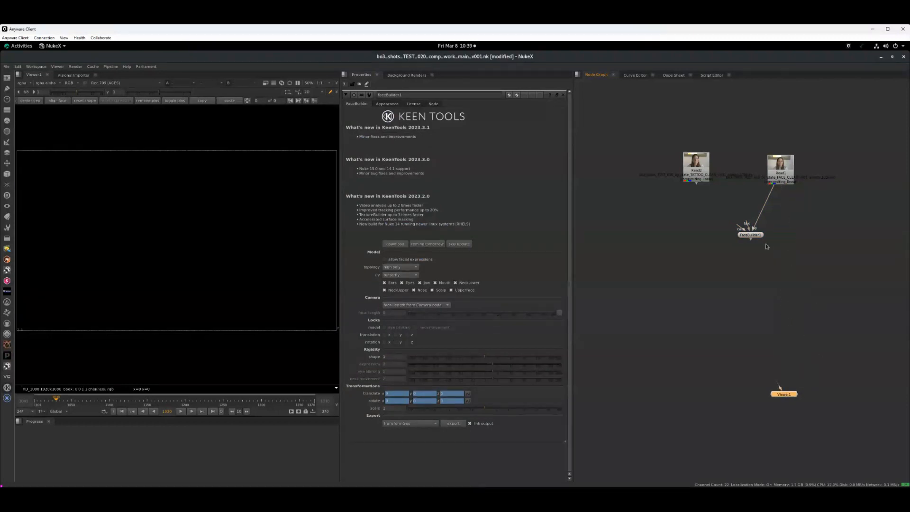
drag(748, 237, 774, 235)
key(1)
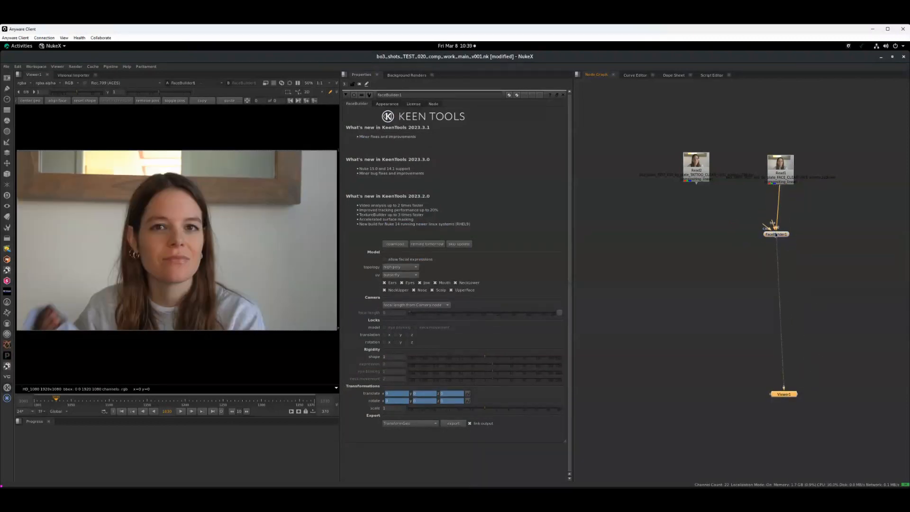
drag(771, 235, 775, 232)
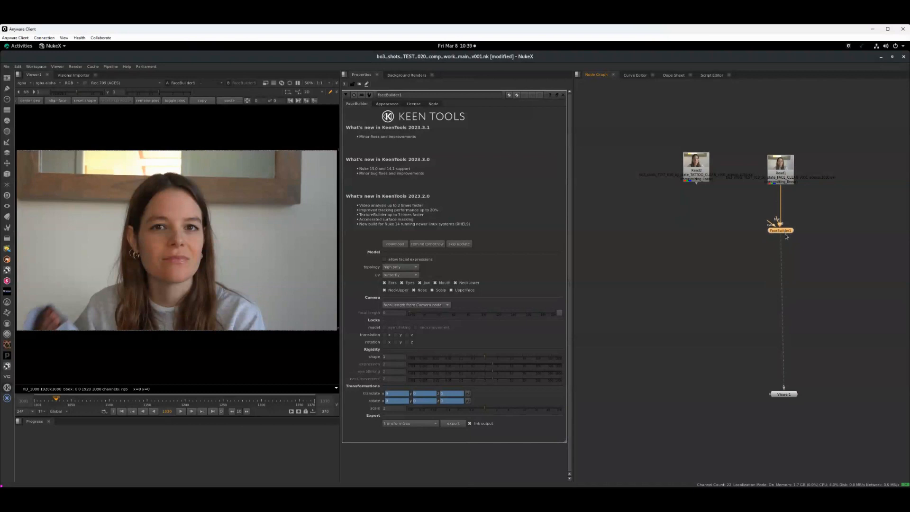
Add a Camera (3D Classic) node beside the FaceBuilder node and connect it to the camera input
click(816, 224)
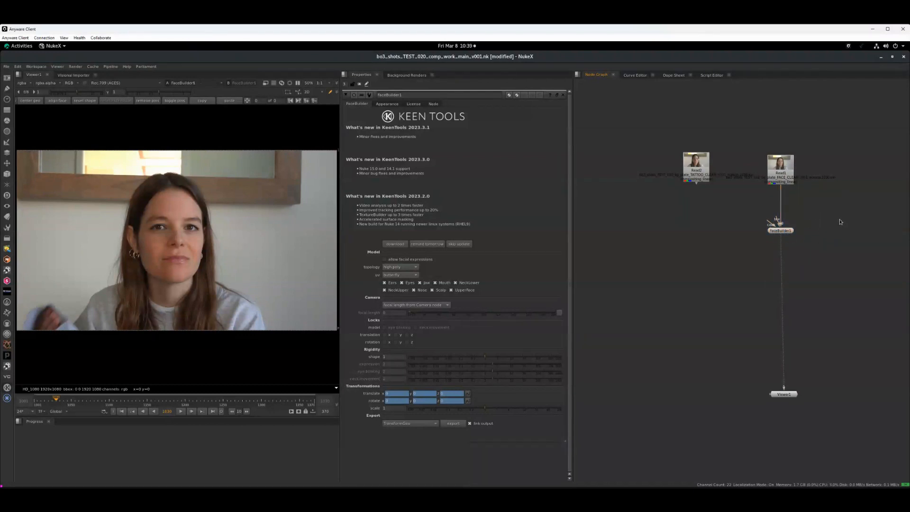
key(Tab)
text(cam)
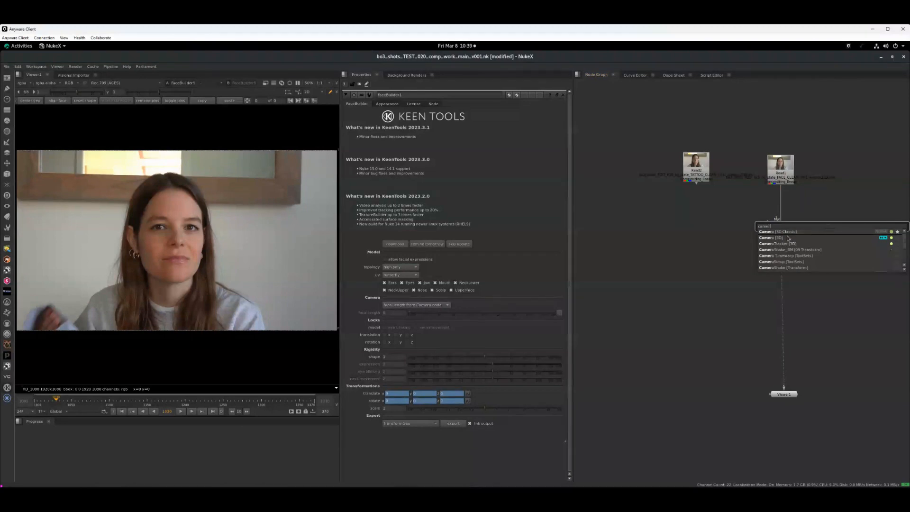
click(787, 231)
drag(773, 226, 826, 233)
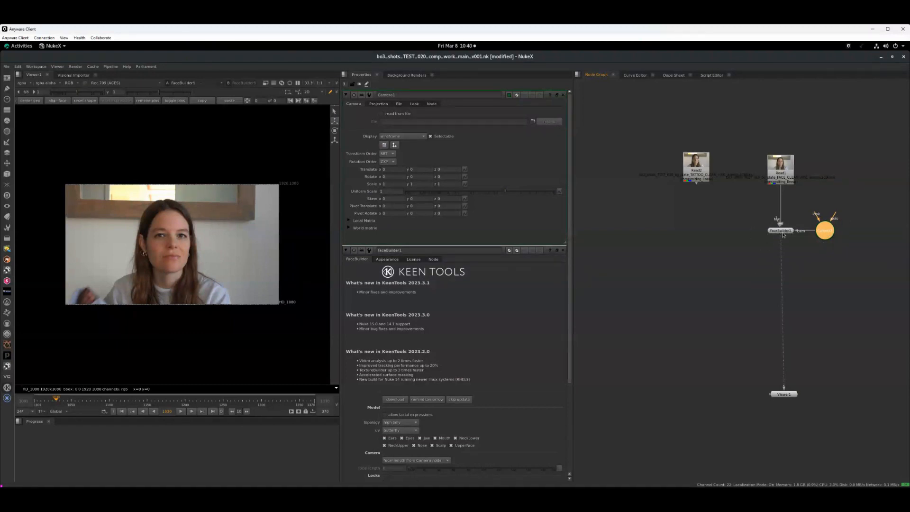
Center the FaceBuilder head geometry over the plate and check the head model in the 3D view
double_click(784, 231)
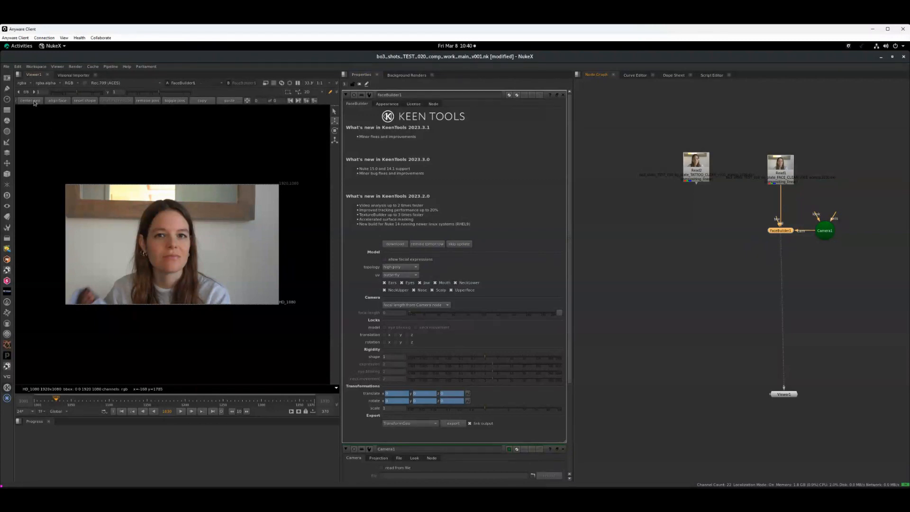
click(32, 102)
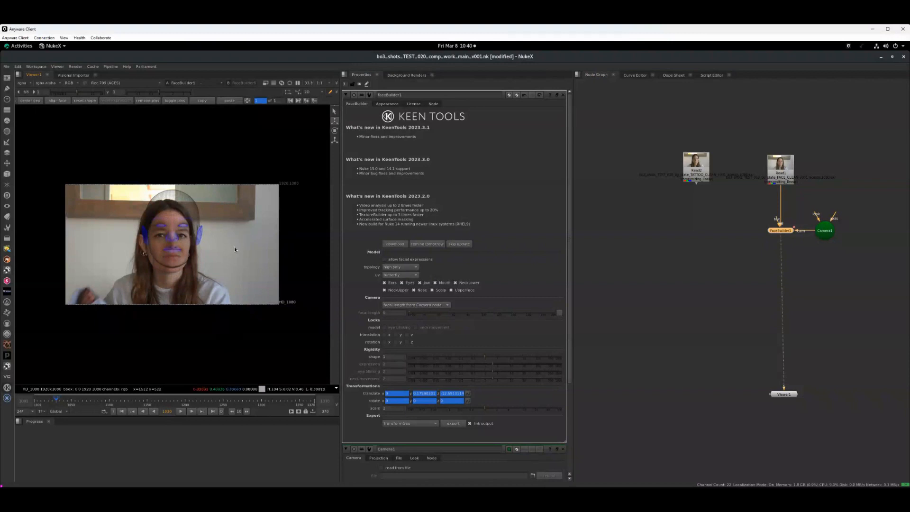
key(Tab)
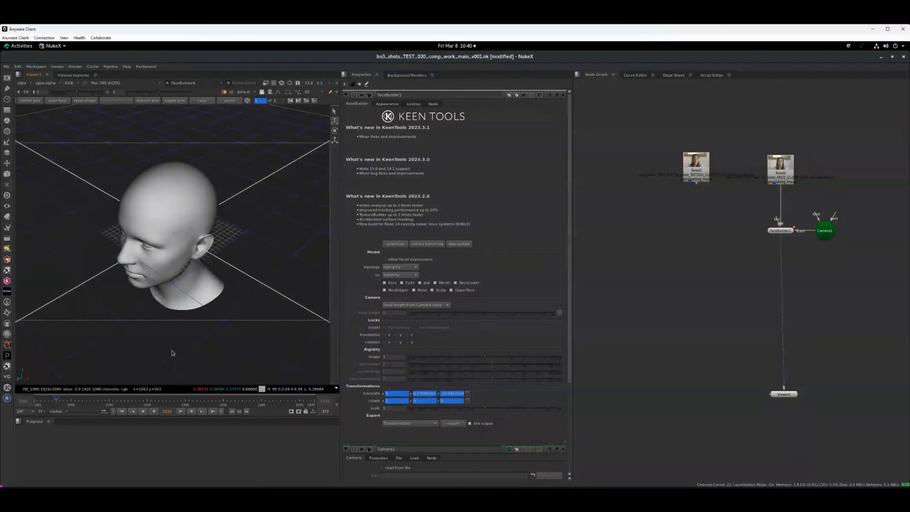
ctrl+drag(172, 351, 211, 215)
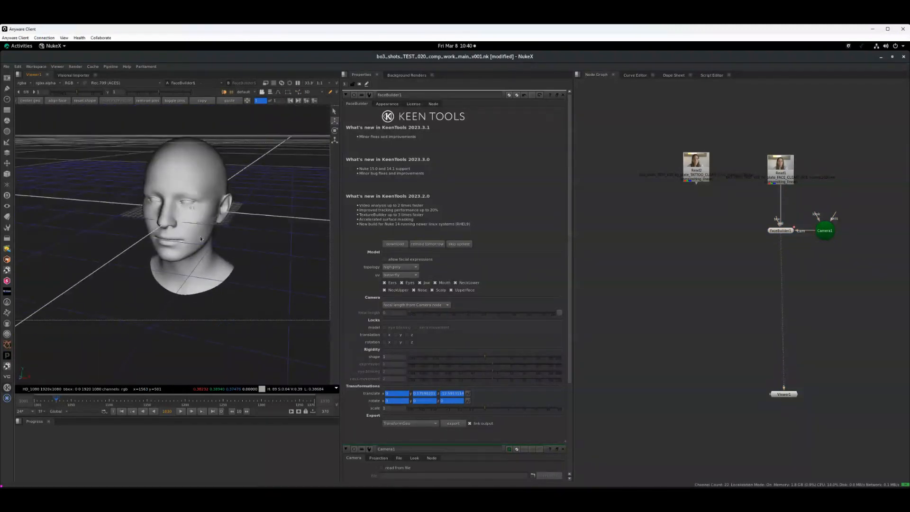
key(Tab)
middle_drag(206, 268, 226, 267)
scroll(233, 265, up, 2)
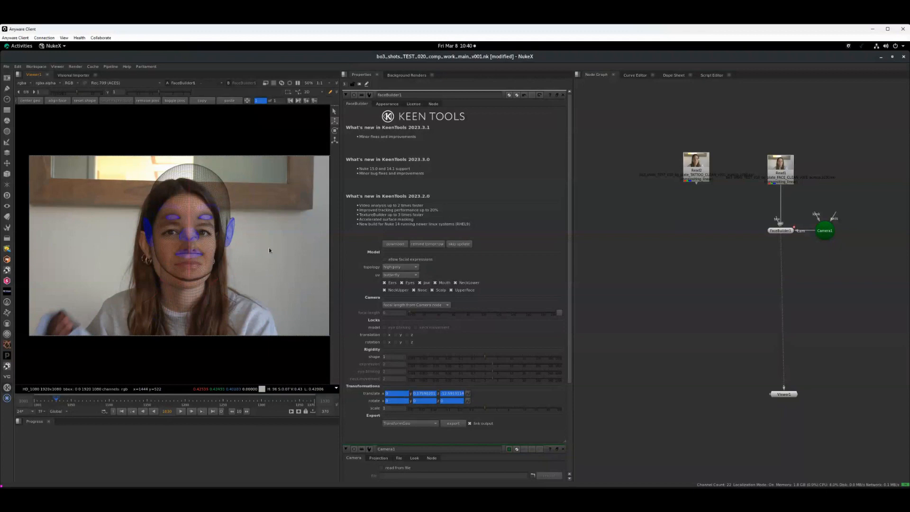
Align the head mesh to the detected face automatically and maximize the viewer
click(56, 101)
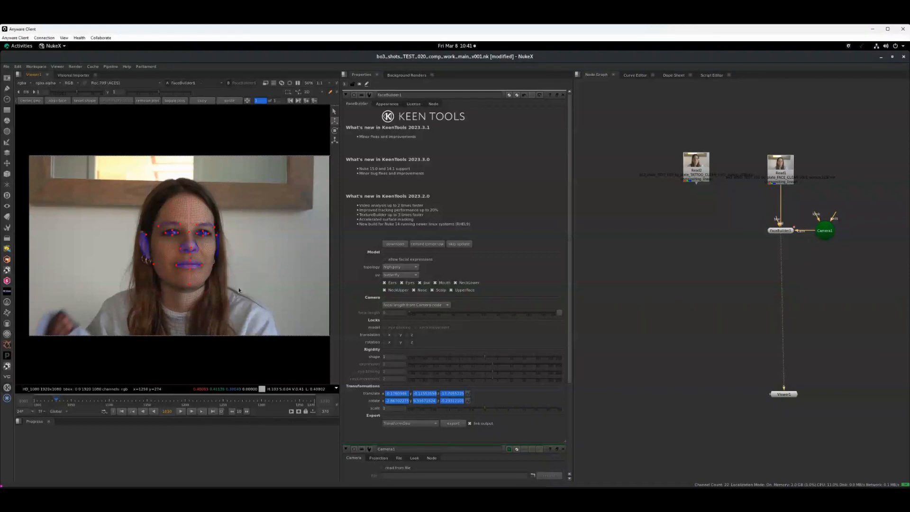
key(equal)
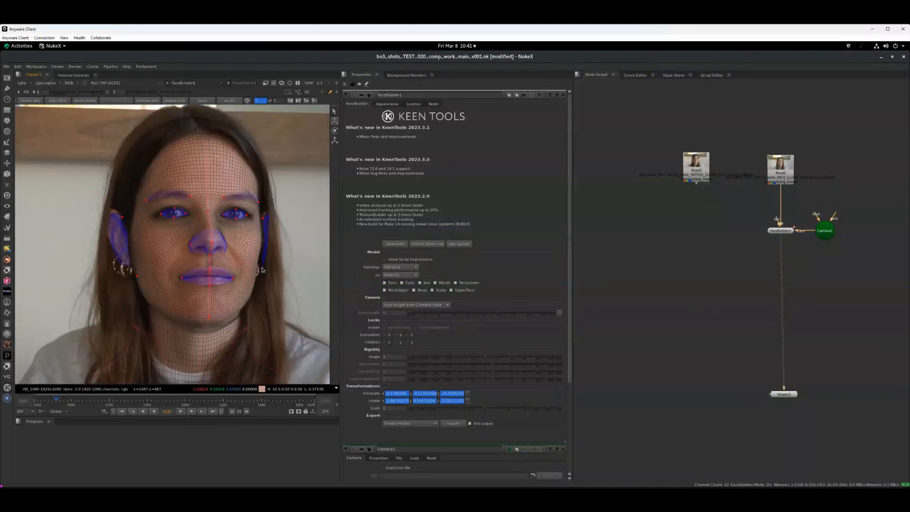
key(space)
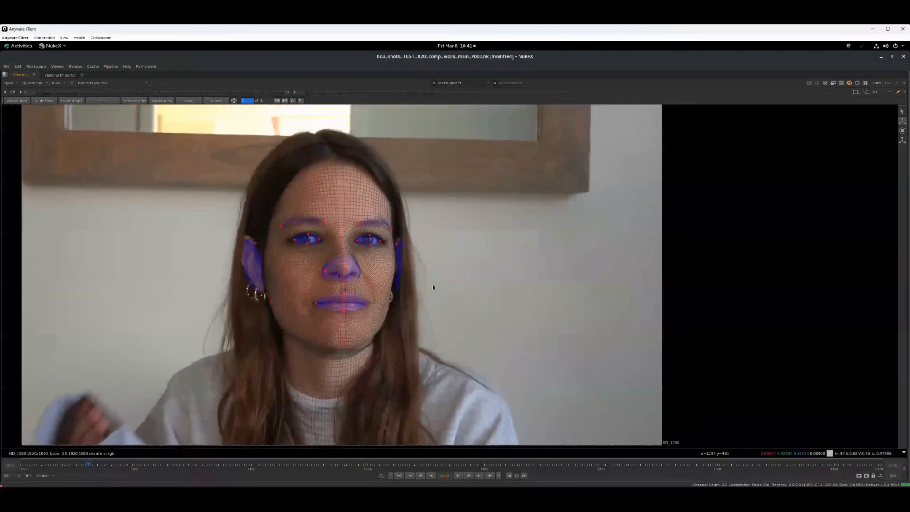
Move the pin near the top of the woman's right ear upward to fit the mesh to the ear
key(equal)
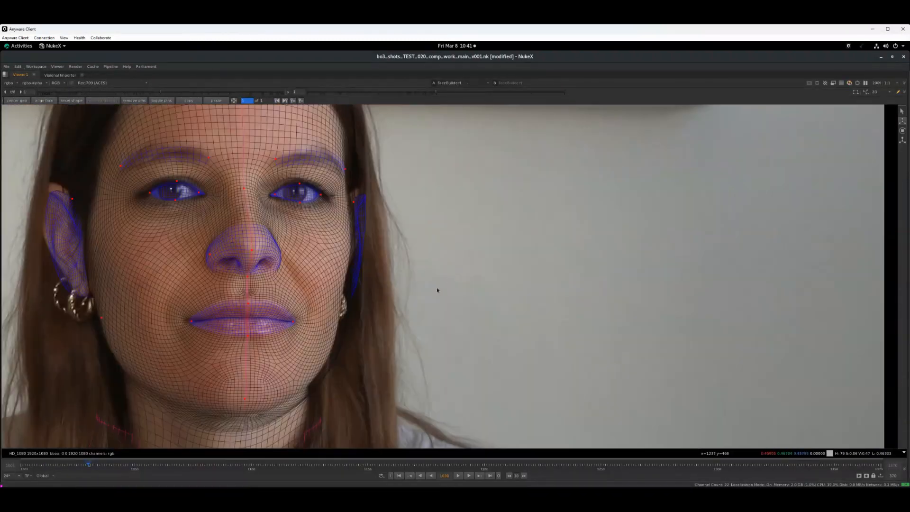
middle_drag(406, 232, 500, 232)
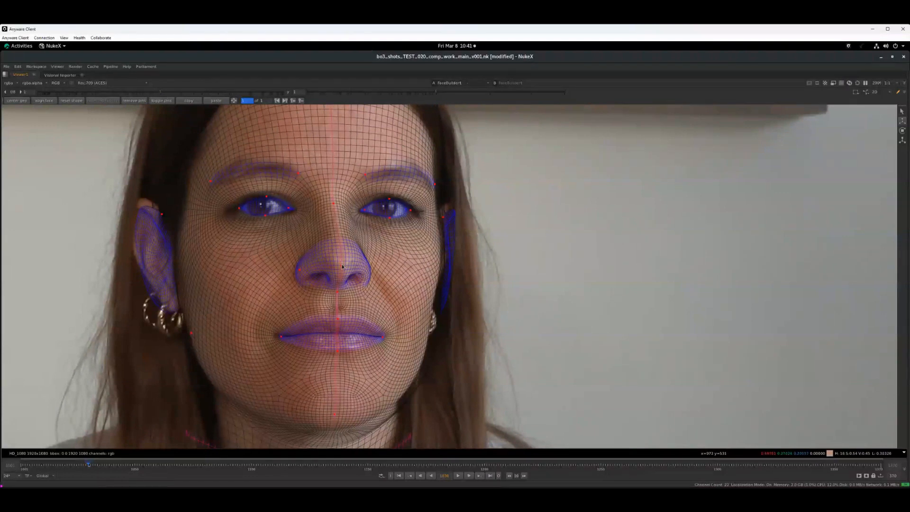
mouse_move(342, 267)
mouse_down()
mouse_move(355, 261)
mouse_move(325, 262)
mouse_move(399, 260)
mouse_move(354, 264)
mouse_up()
middle_drag(210, 289, 229, 289)
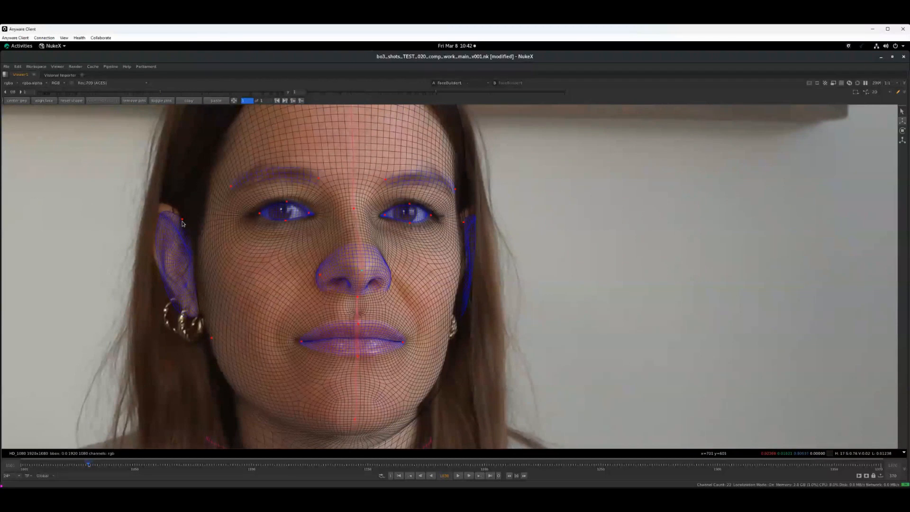
drag(182, 221, 179, 213)
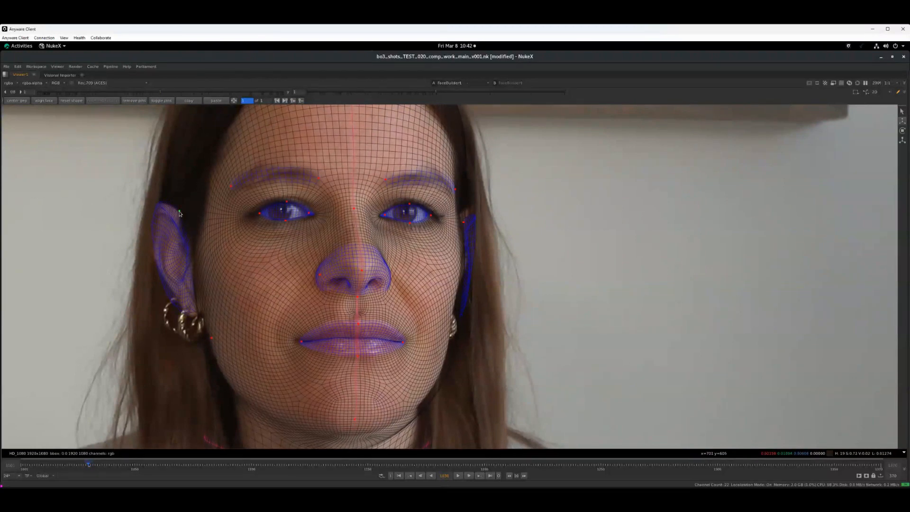
Fit the mesh to both of the woman's eyebrows by adjusting the end pins and adding pins along the arches
drag(232, 189, 233, 192)
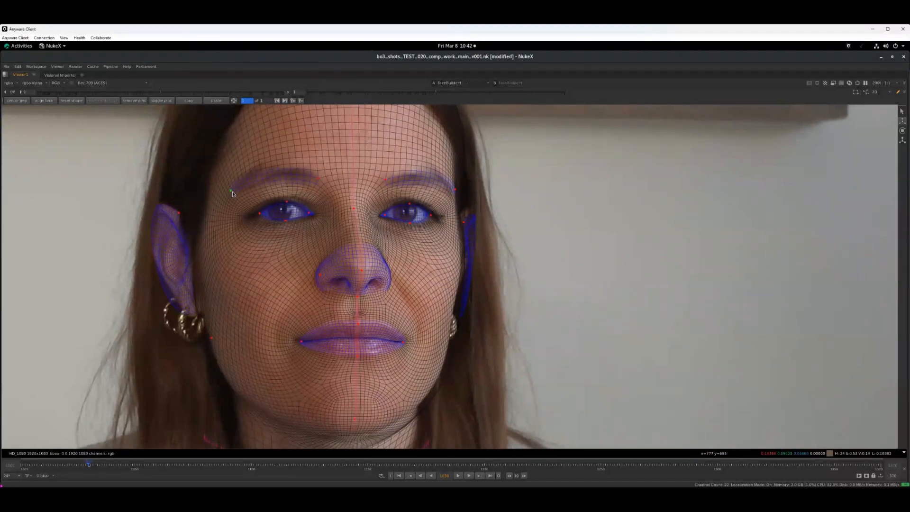
drag(319, 178, 314, 178)
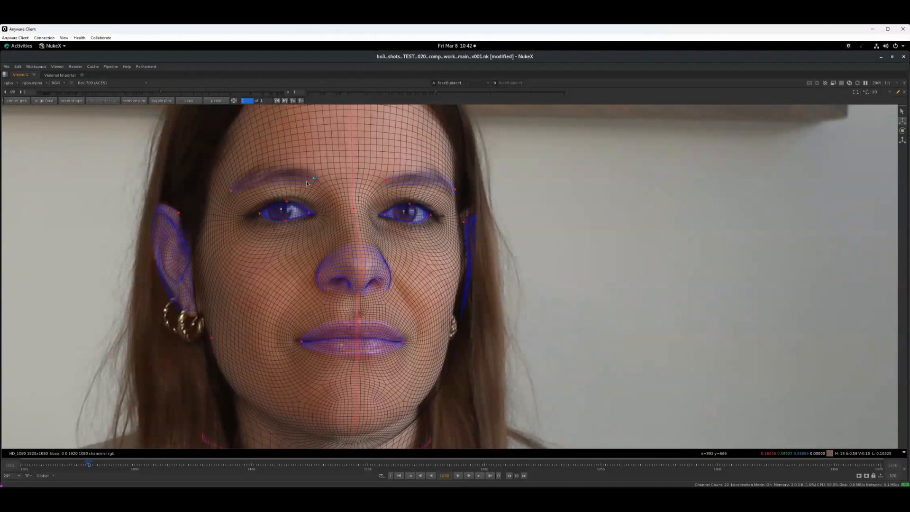
drag(385, 179, 383, 180)
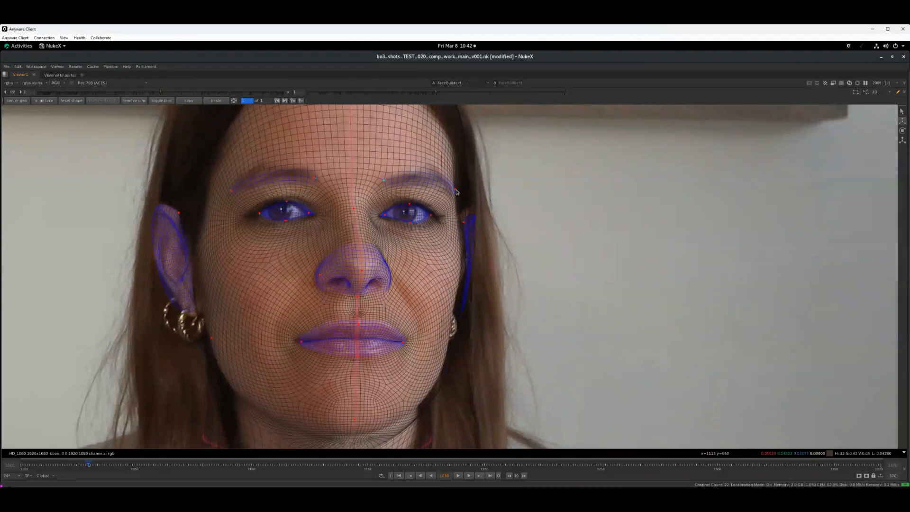
click(454, 190)
drag(265, 174, 265, 167)
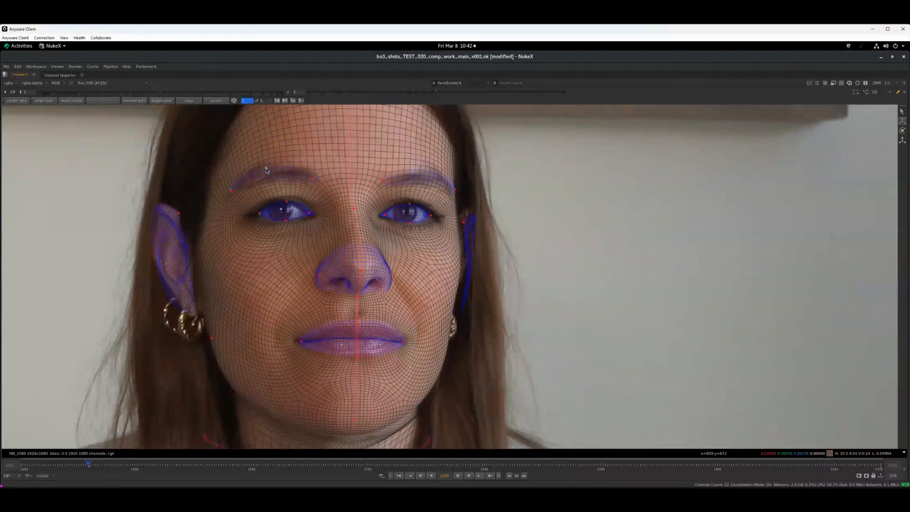
click(430, 174)
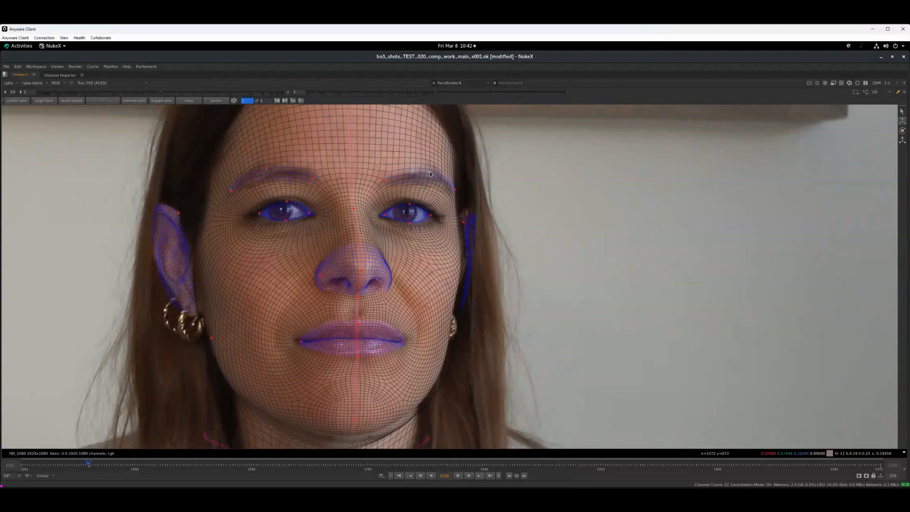
Pull the mesh inward at her left temple and ear, and pin the outer edge of her right ear
drag(455, 192, 459, 221)
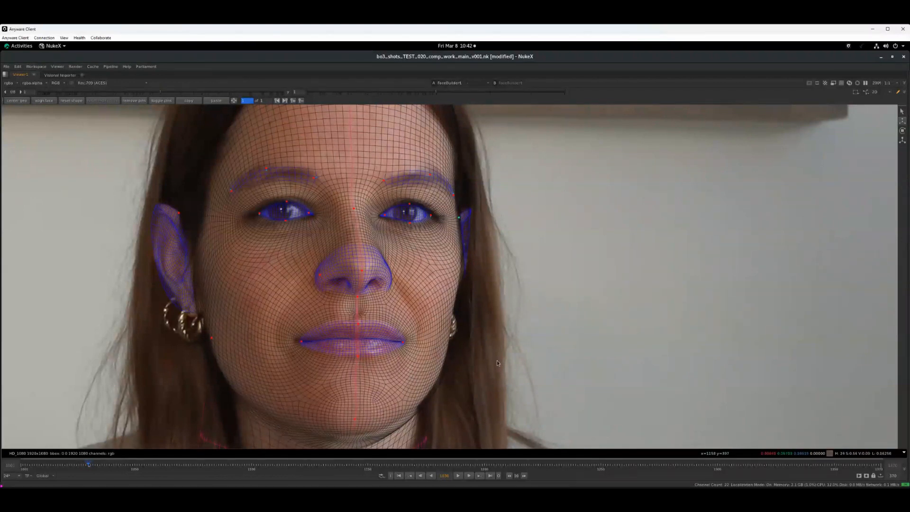
middle_drag(496, 363, 519, 353)
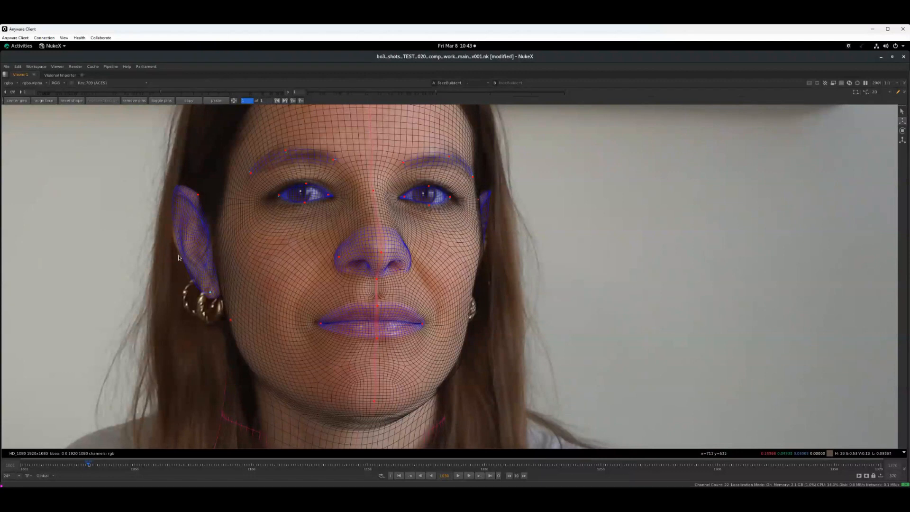
click(174, 234)
Move the mouth pin outward to her right lip corner and adjust the pin on the right nostril wing
drag(320, 324, 316, 323)
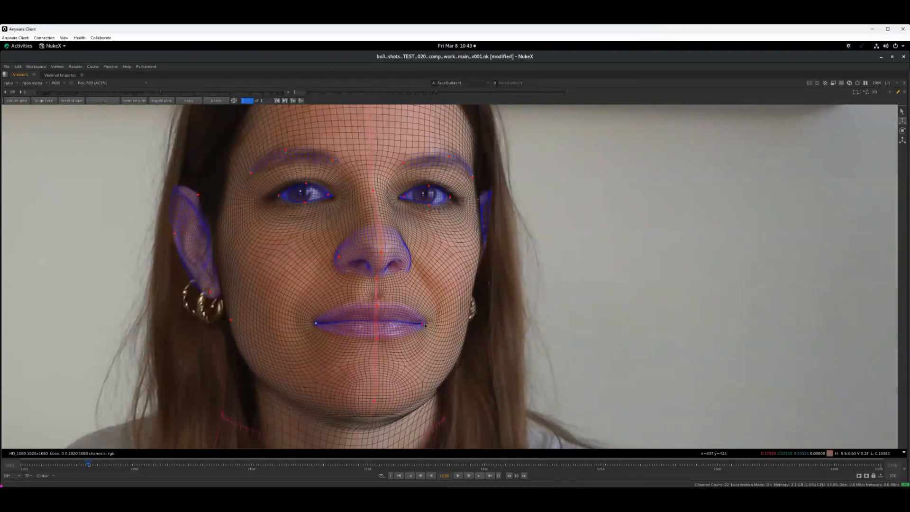
drag(340, 256, 341, 257)
Fit the mesh to both eyes by adjusting the corner and eyelid pins and pinning the left lower lid
middle_drag(333, 276, 329, 308)
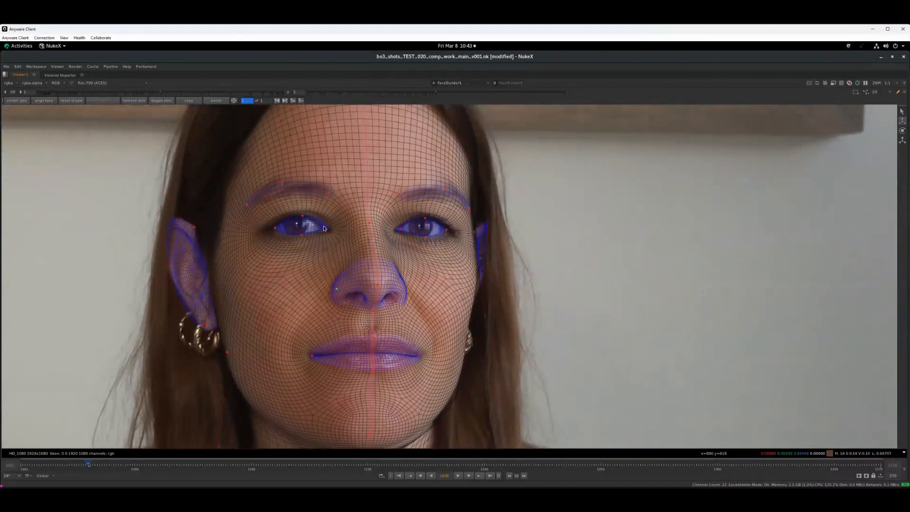
drag(324, 228, 323, 230)
scroll(323, 241, up, 1)
click(413, 223)
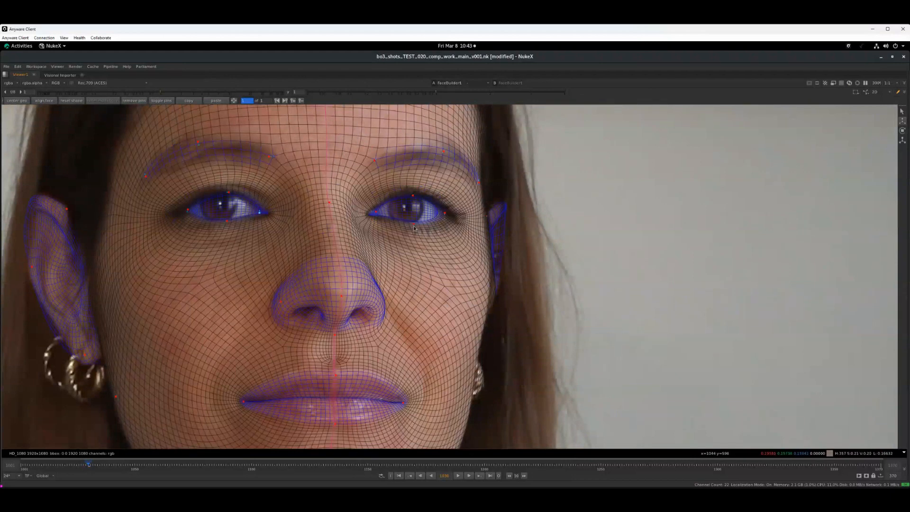
drag(444, 212, 453, 214)
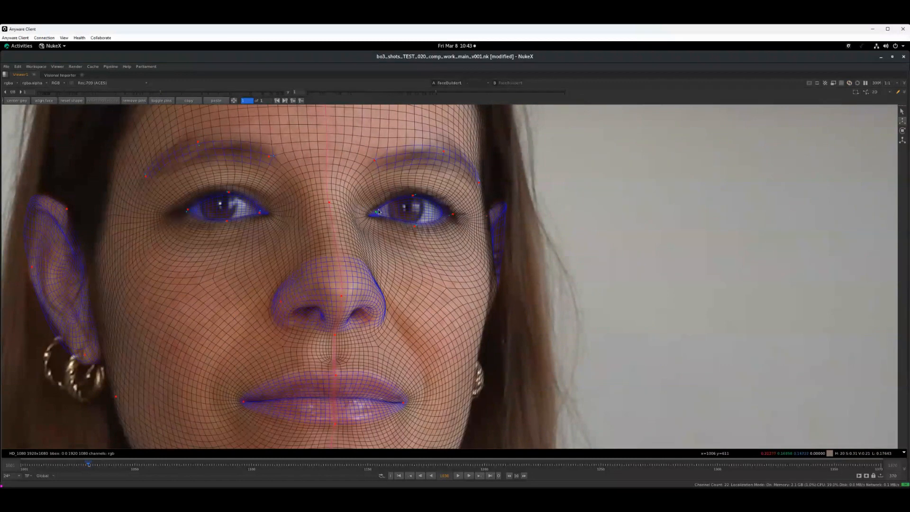
drag(376, 212, 377, 210)
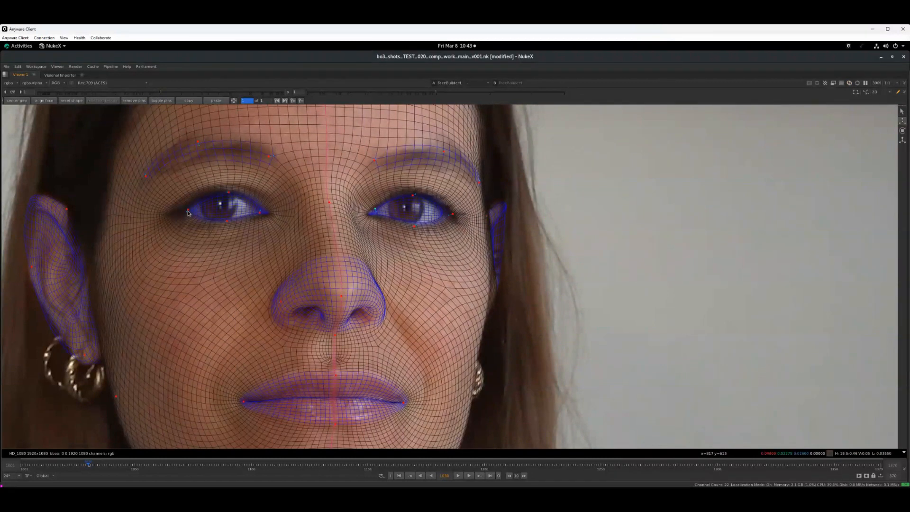
drag(188, 209, 184, 210)
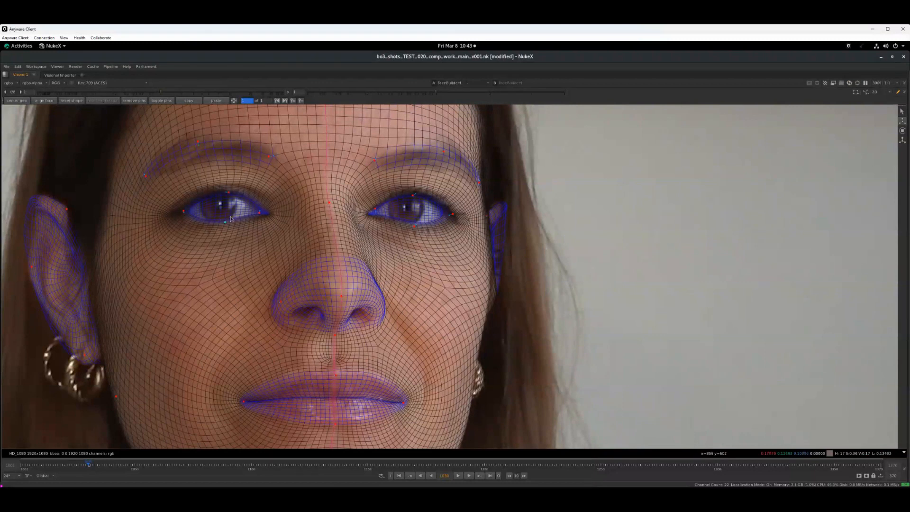
drag(229, 192, 227, 191)
Raise the chin pin slightly and pull the neck mesh inward to the right side of her neck
middle_drag(383, 353, 395, 192)
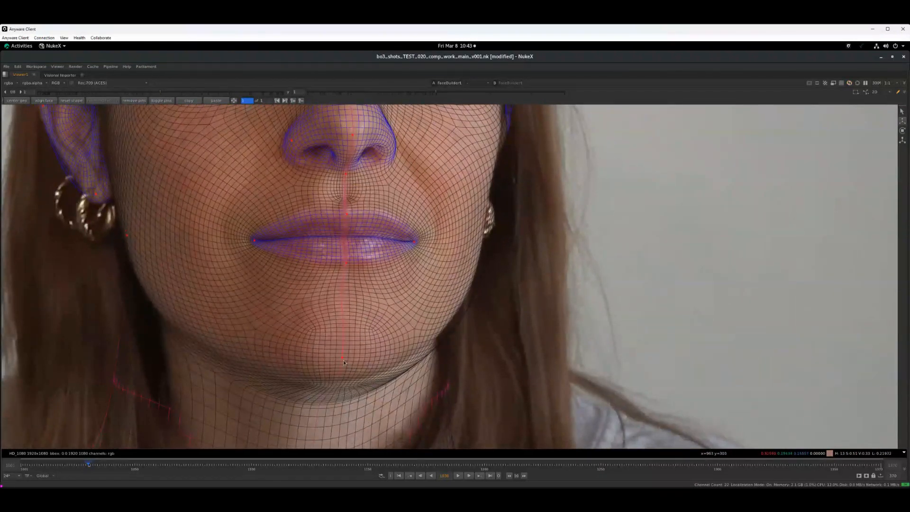
drag(342, 357, 341, 355)
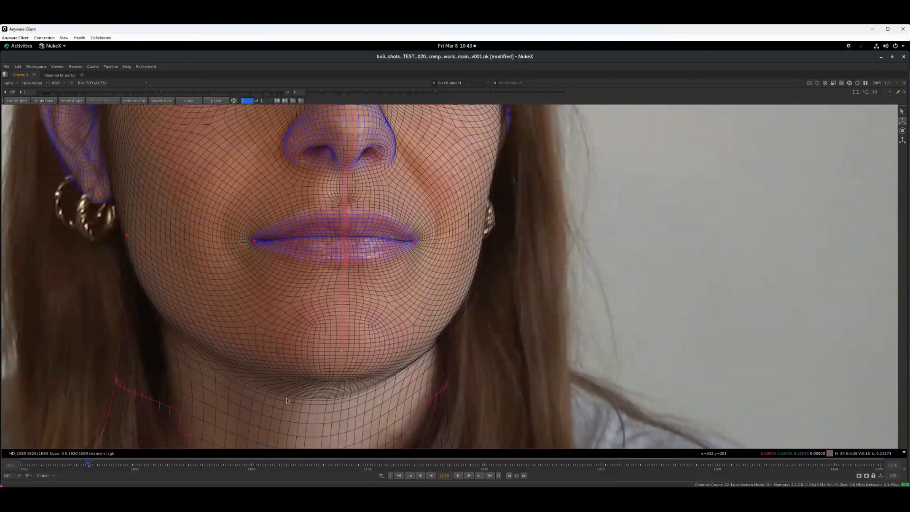
middle_drag(286, 397, 286, 336)
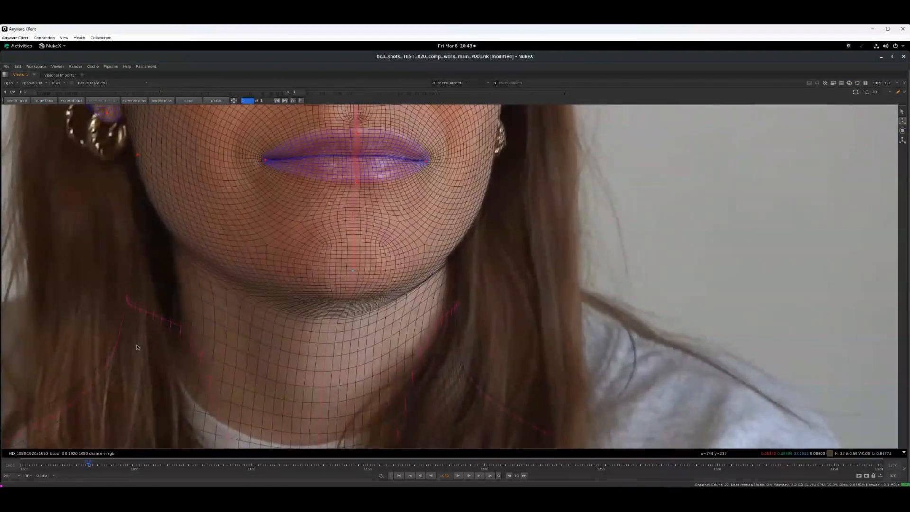
drag(137, 345, 182, 377)
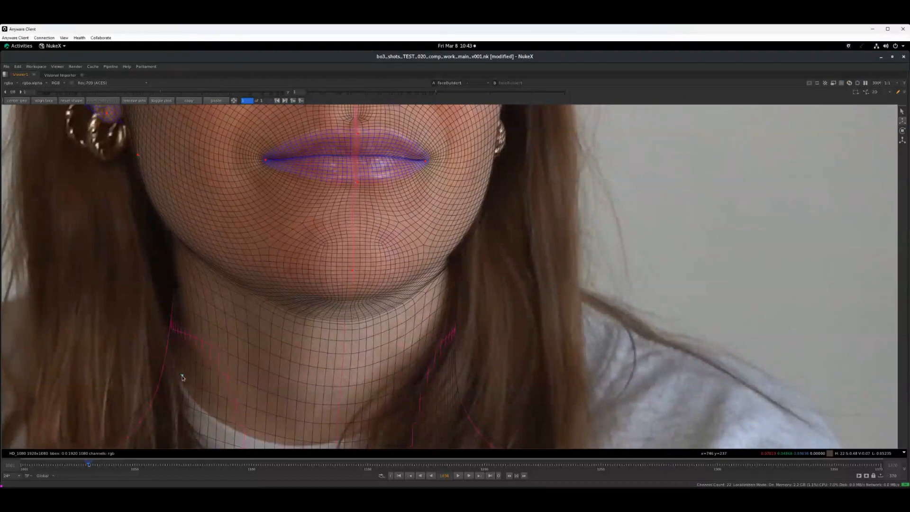
Pin the mesh midline at the nose and at the lower edge of the lower lip
middle_drag(377, 292, 369, 348)
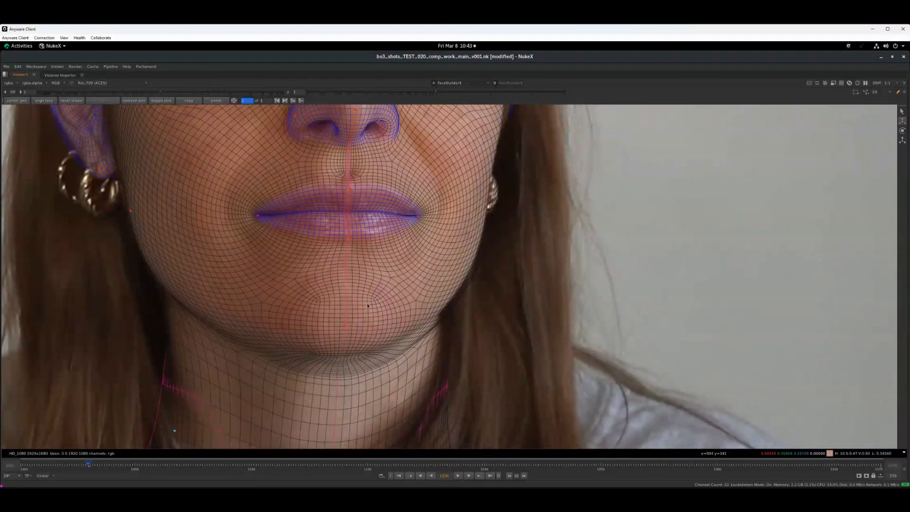
middle_drag(348, 246, 346, 326)
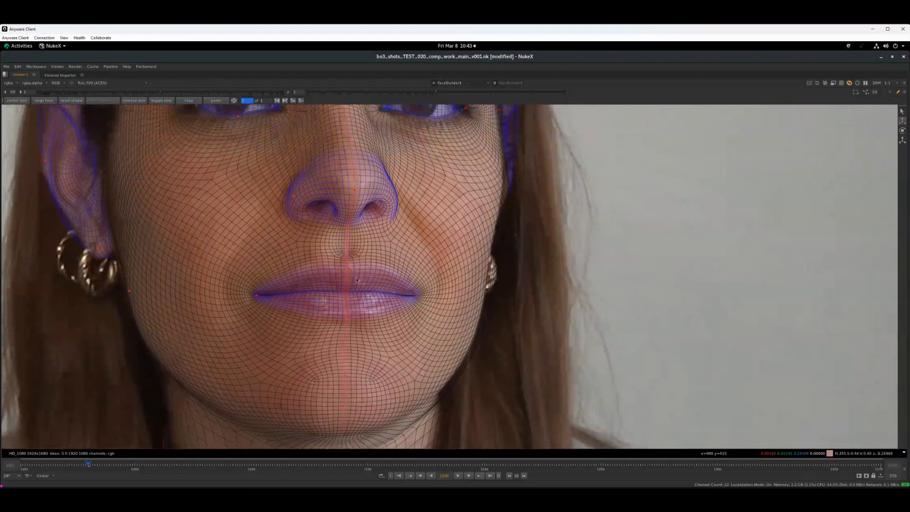
click(352, 190)
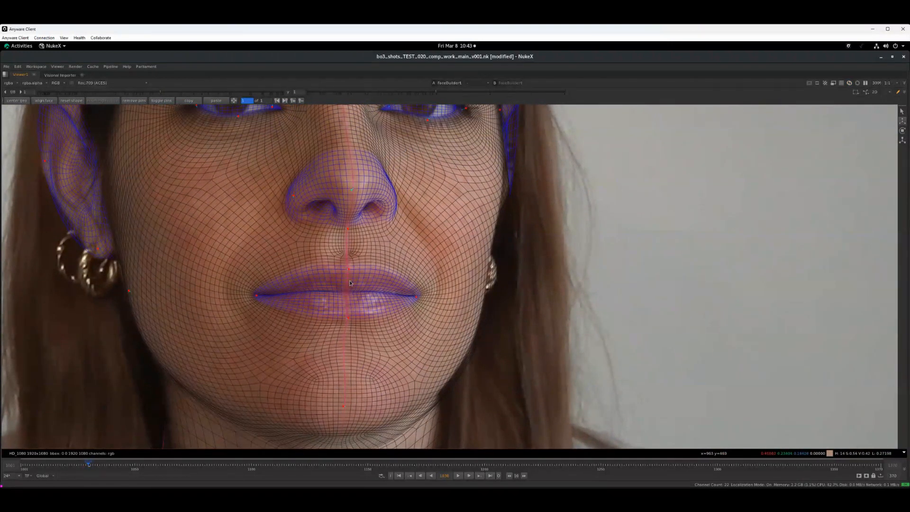
click(347, 318)
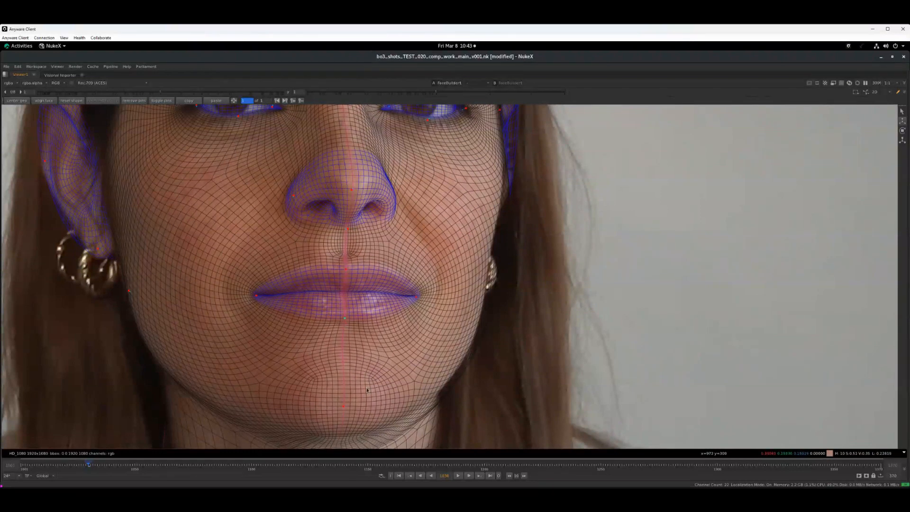
Adjust the mesh along the edge of her left cheek and pin the outline of her left ear
middle_drag(388, 352, 350, 401)
middle_drag(448, 259, 447, 256)
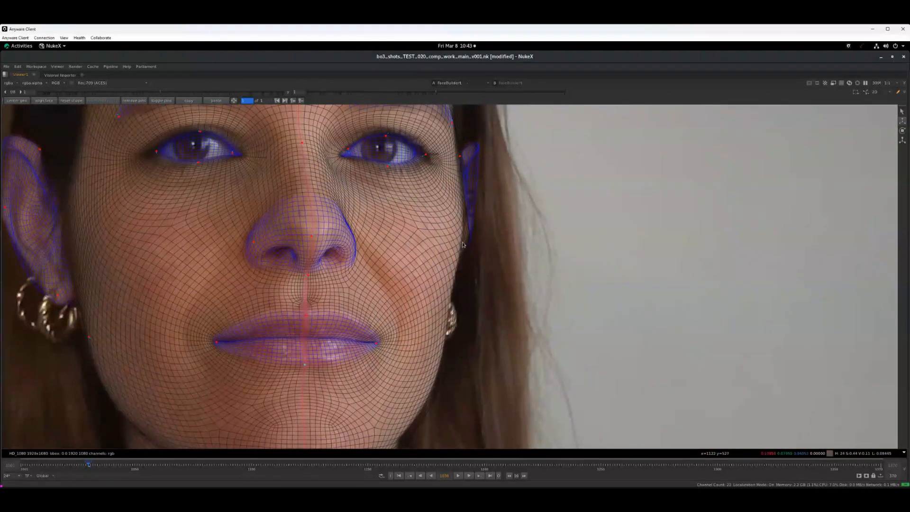
click(470, 231)
Restore the full workspace, lower the FaceBuilder wireframe opacity to 0.235, and raise the viewer gamma to about 1.8
key(space)
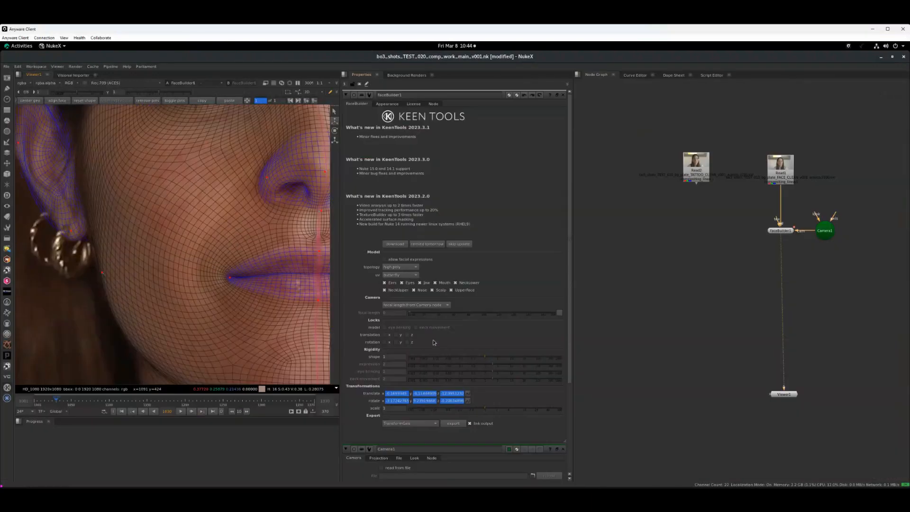
middle_drag(147, 291, 41, 279)
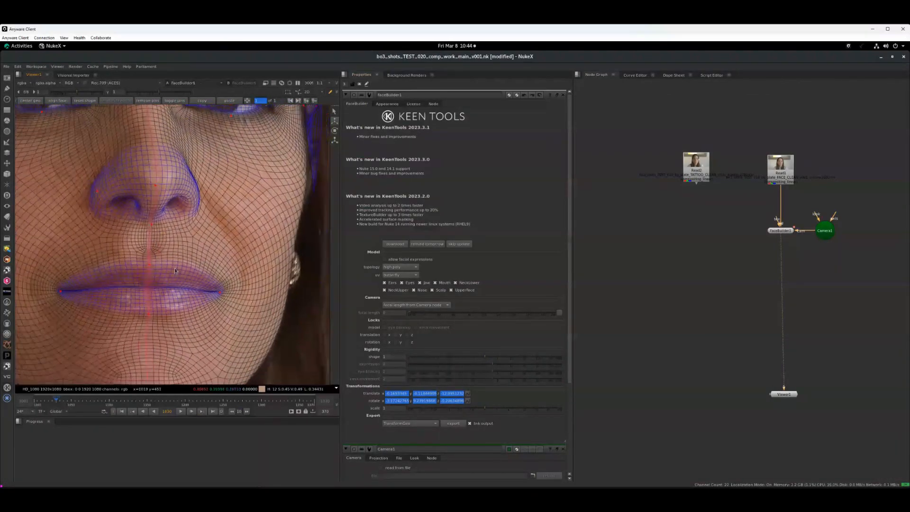
middle_drag(215, 266, 202, 280)
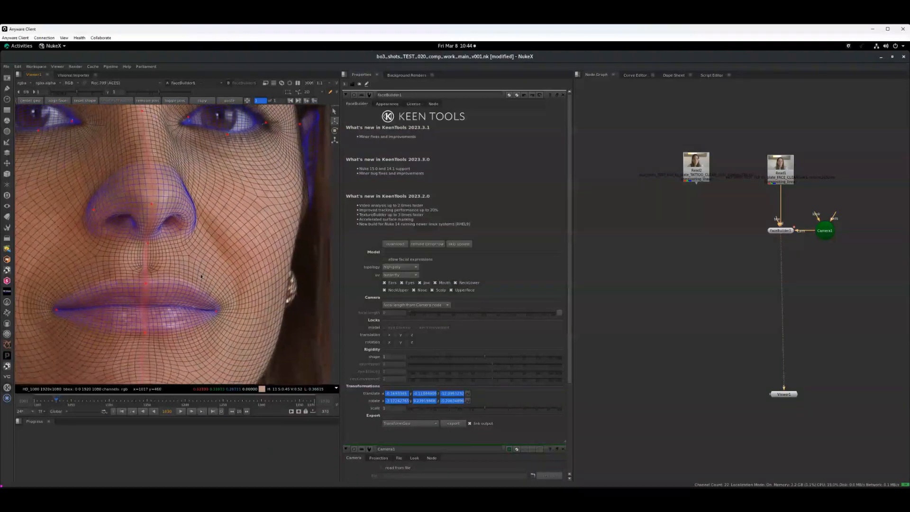
click(387, 104)
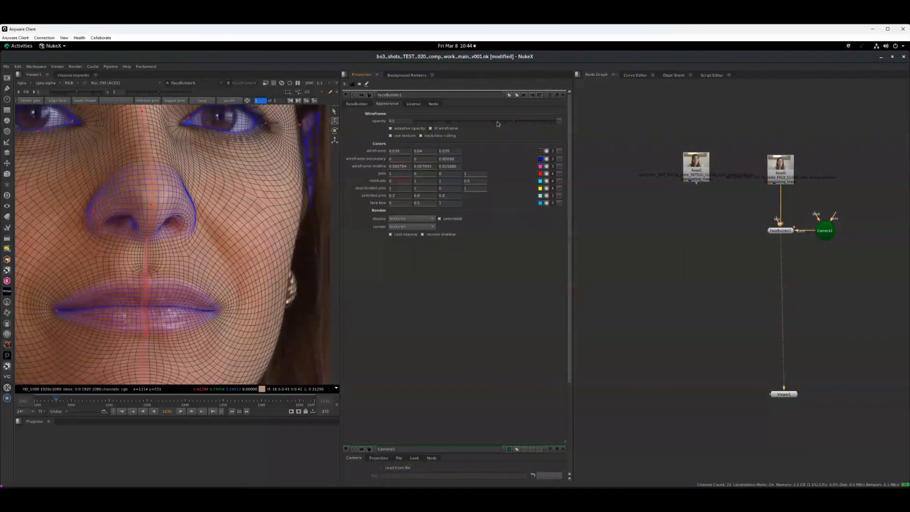
drag(500, 123, 481, 128)
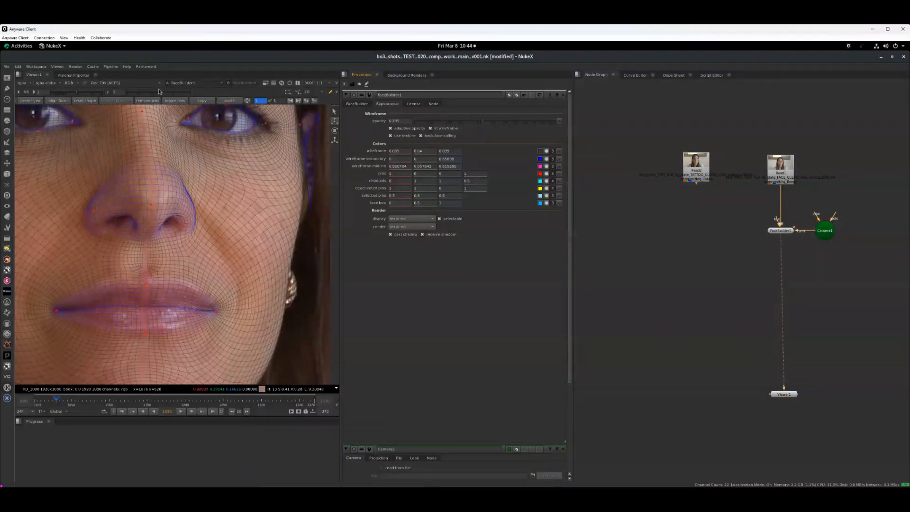
drag(162, 93, 168, 93)
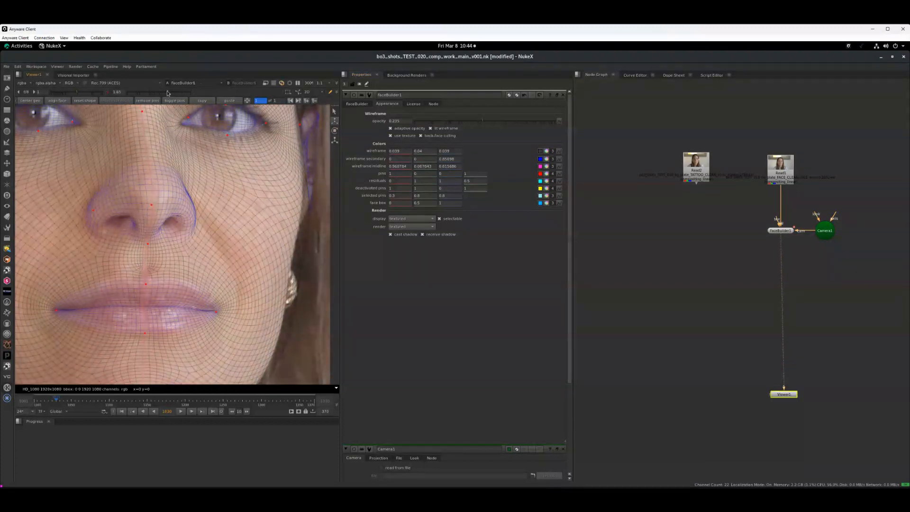
Pull the mesh inward at her left cheek beside the earring and move the left ear's lower tip upward
mouse_move(268, 282)
middle_down()
mouse_move(277, 280)
mouse_move(270, 282)
middle_up()
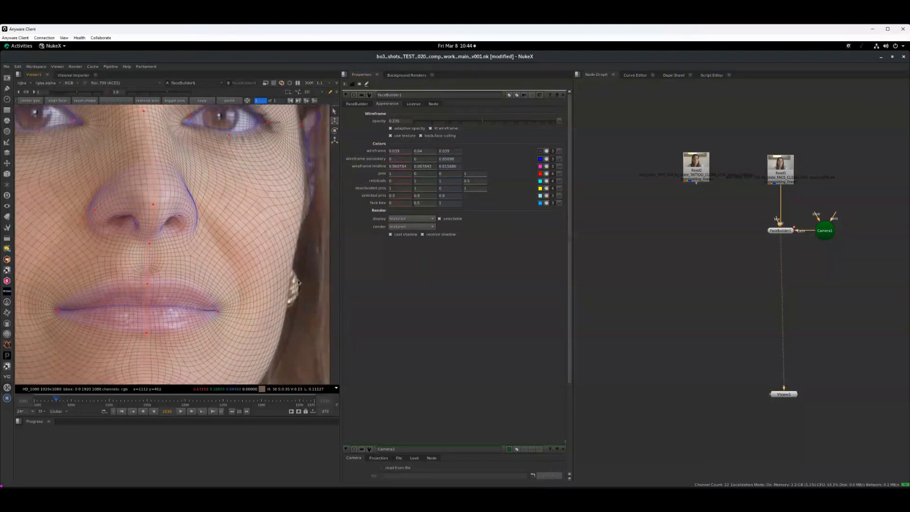
drag(290, 281, 280, 281)
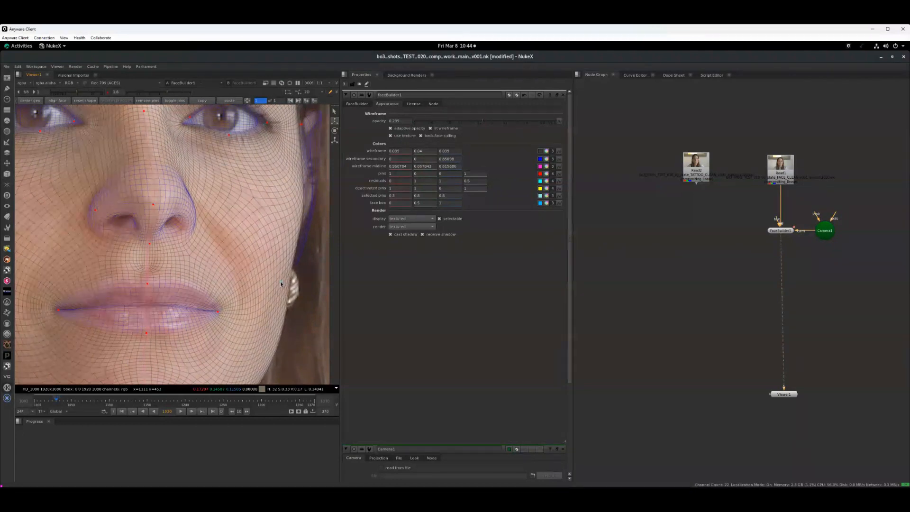
middle_drag(308, 241, 275, 289)
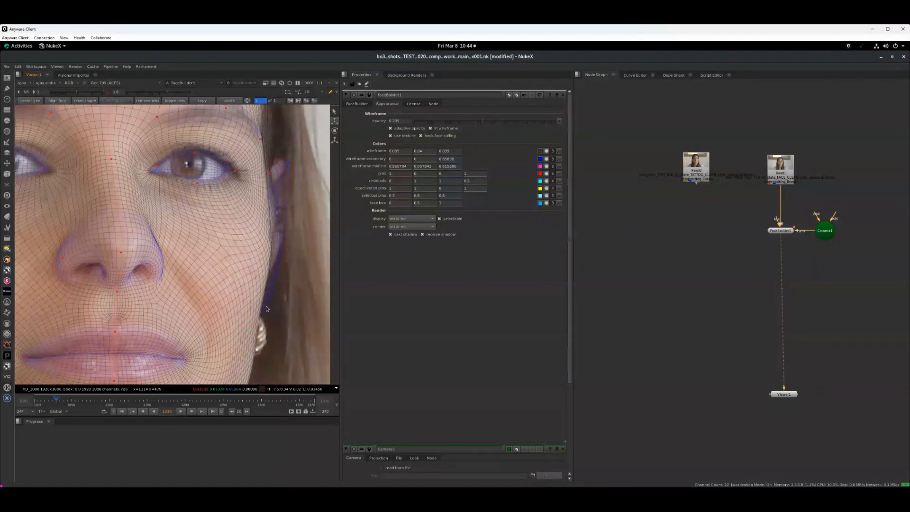
drag(266, 305, 271, 272)
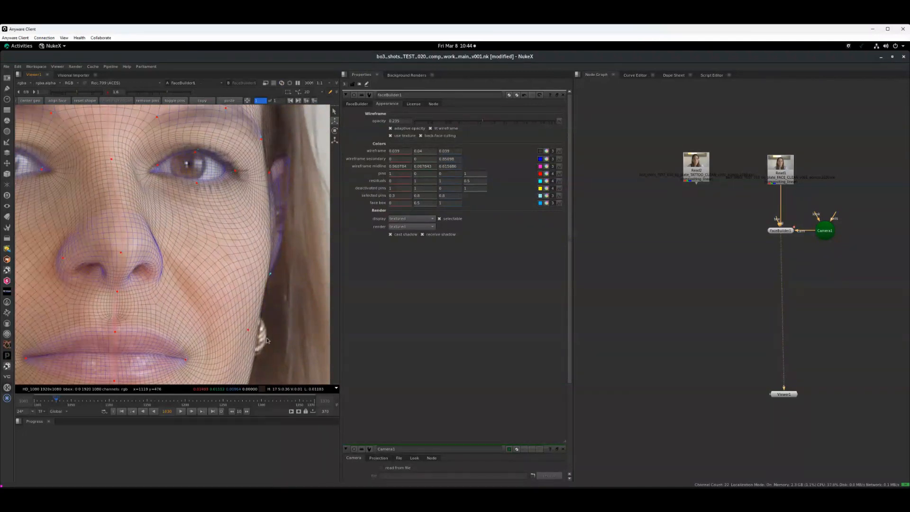
Raise the mesh beneath the chin to fit the underside of the jaw, and pin the left jawline
middle_drag(267, 337, 297, 215)
middle_drag(224, 340, 258, 274)
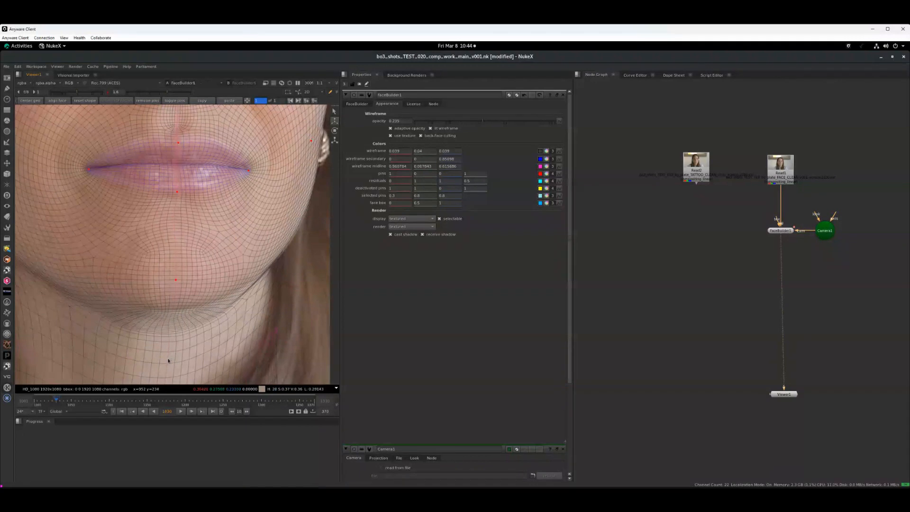
drag(168, 360, 172, 335)
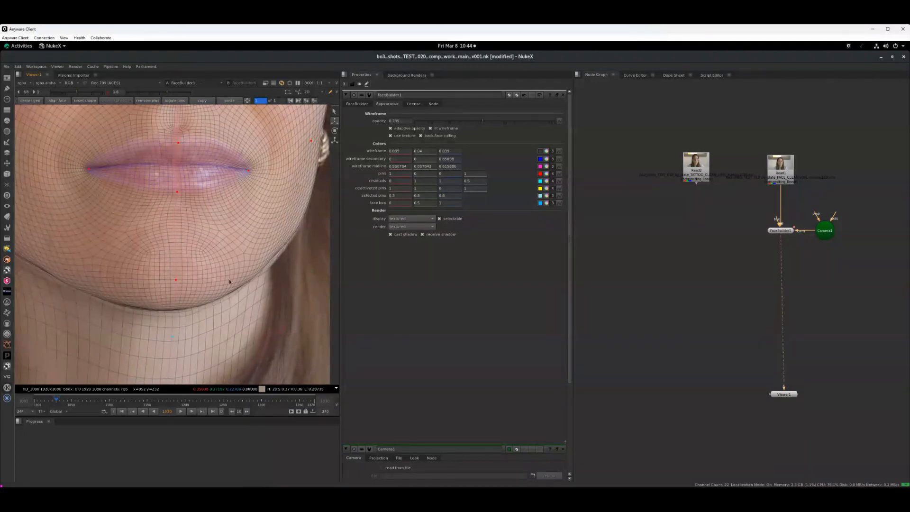
click(279, 246)
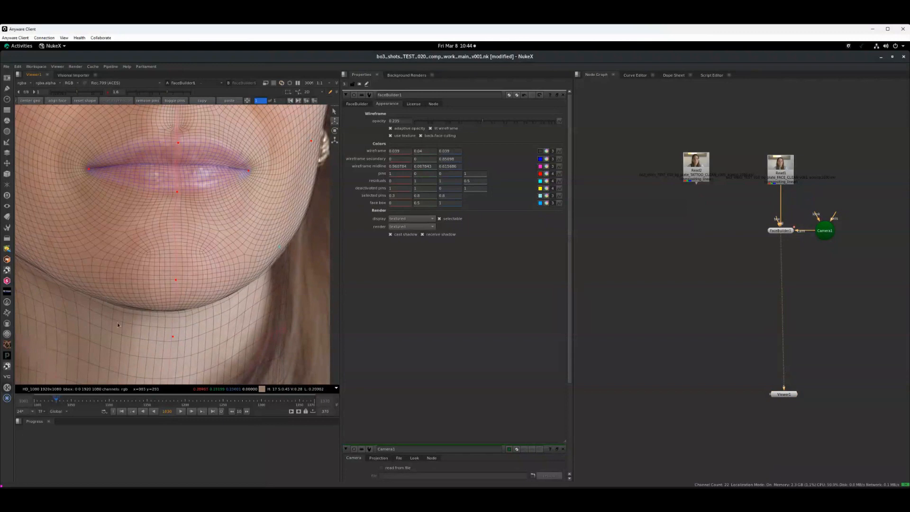
Examine the mesh fit over her neck, jaw, nose and eyes, and view the whole head in the full-screen viewer
middle_drag(45, 306, 161, 231)
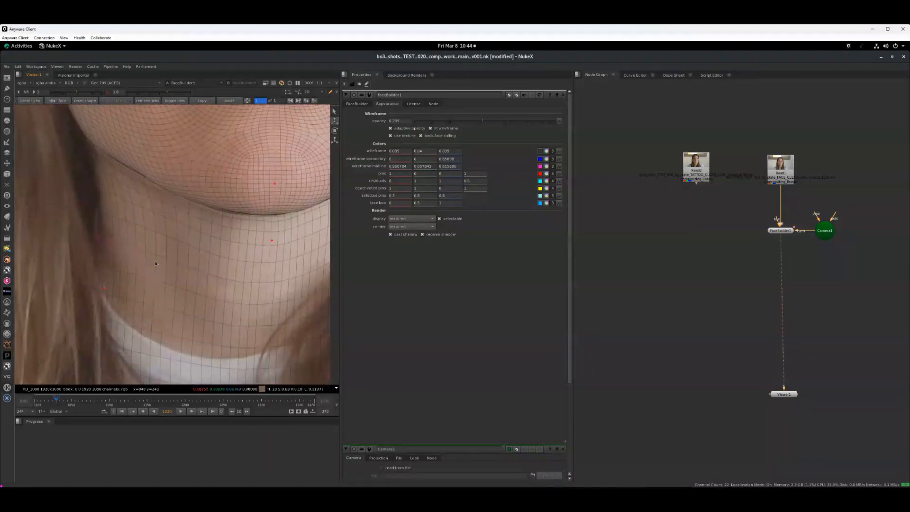
mouse_move(155, 263)
middle_down()
mouse_move(86, 312)
mouse_move(121, 366)
mouse_move(118, 407)
middle_up()
mouse_move(127, 217)
middle_down()
mouse_move(152, 290)
mouse_move(152, 274)
mouse_move(193, 270)
mouse_move(199, 256)
mouse_move(135, 221)
mouse_move(152, 220)
mouse_move(101, 234)
middle_up()
mouse_move(326, 219)
middle_down()
mouse_move(231, 222)
mouse_move(247, 240)
middle_up()
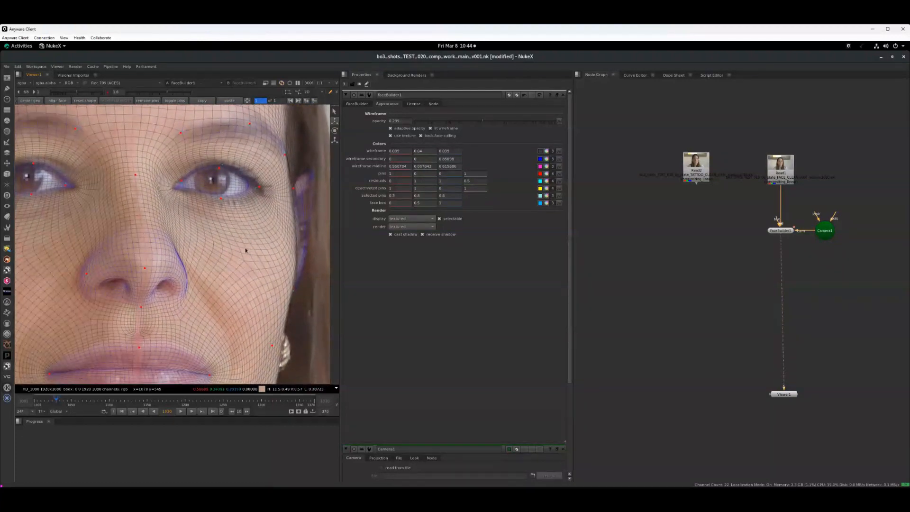
scroll(245, 251, down, 2)
key(f)
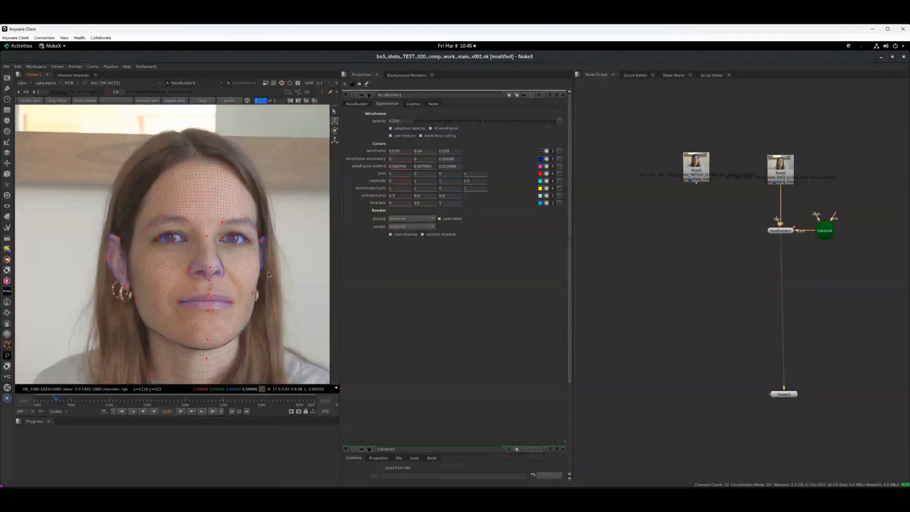
key(space)
scroll(387, 281, up, 2)
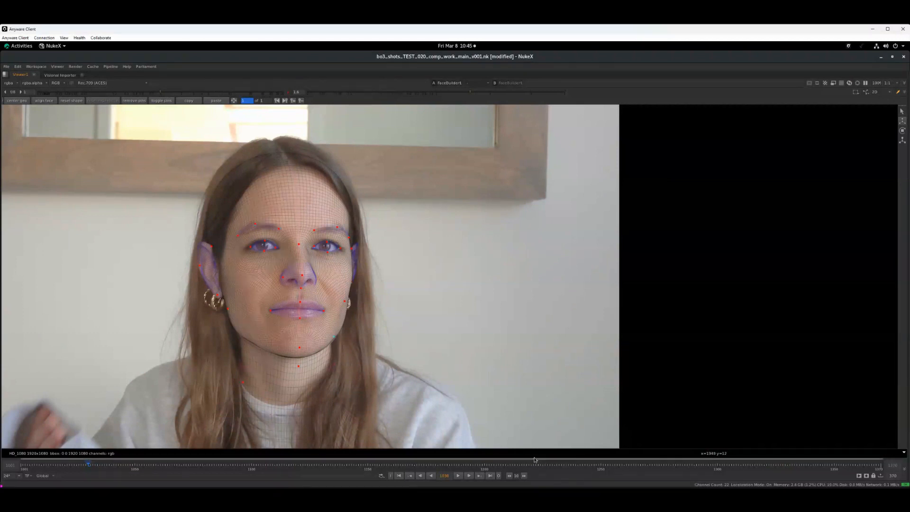
Go to the turned-head pose at about frame 1320, center the head geometry there and automatically align it to her face
click(563, 464)
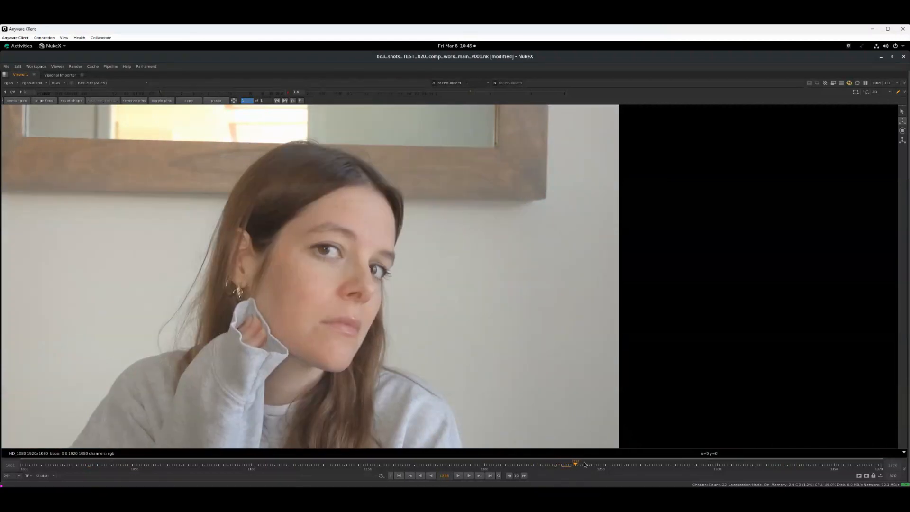
click(611, 459)
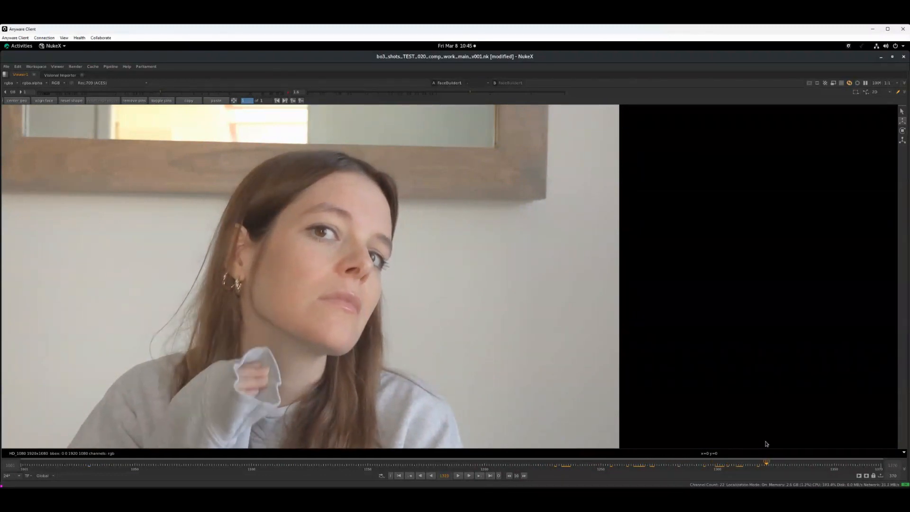
drag(766, 444, 764, 444)
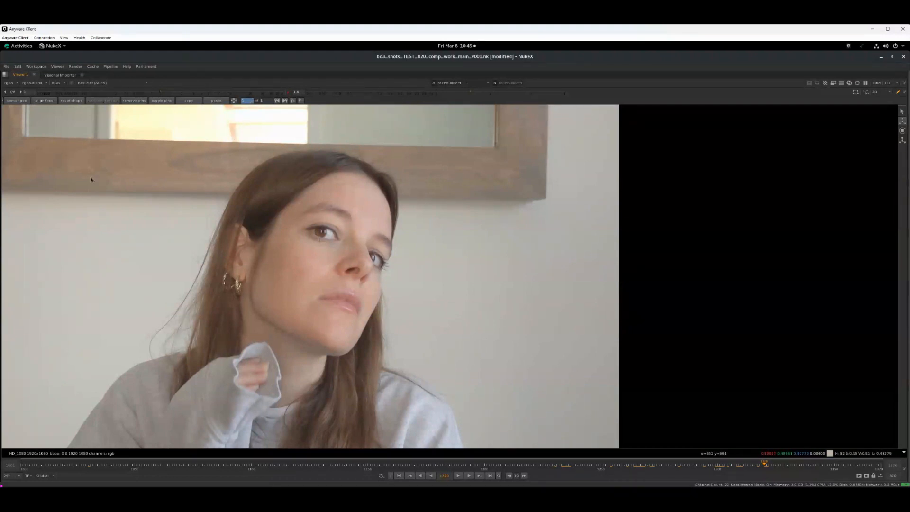
click(17, 101)
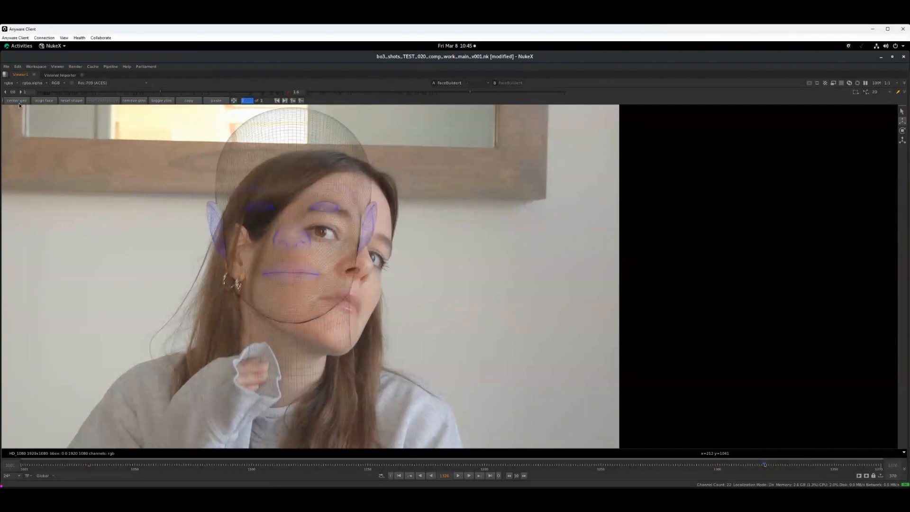
click(48, 100)
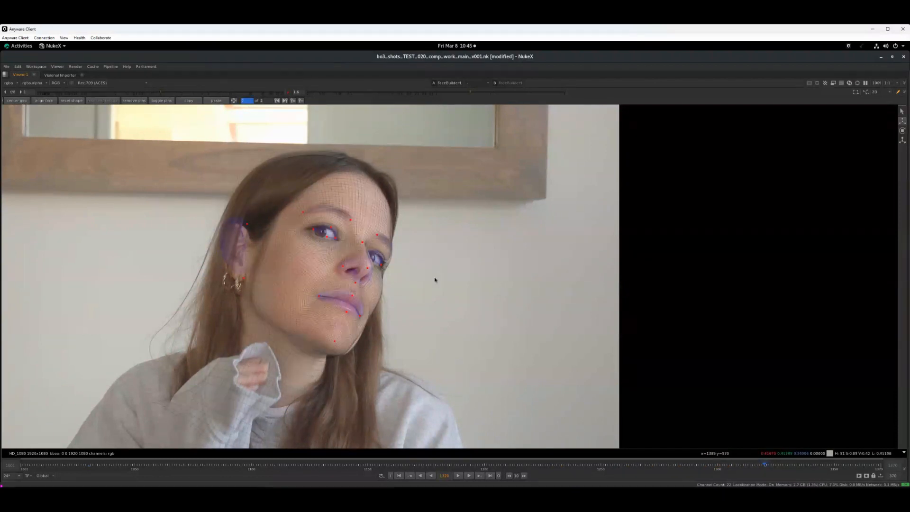
Pull the mesh outward at the outer corner of her right eye and raise the inner end of the right eyebrow
middle_drag(413, 319, 430, 266)
key(plus)
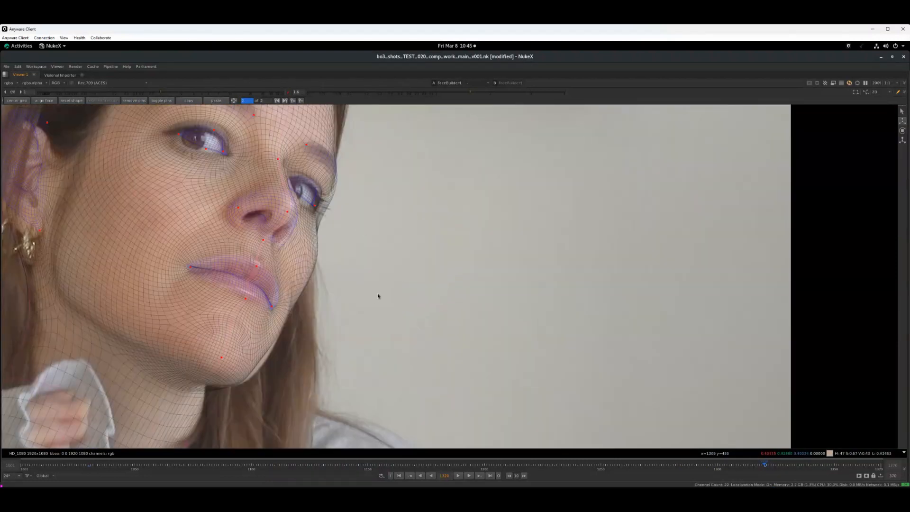
middle_drag(325, 334, 415, 385)
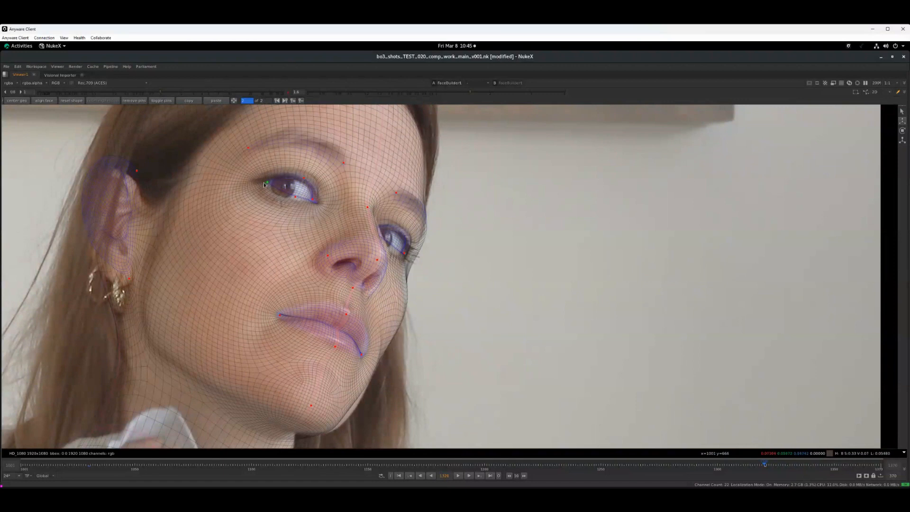
drag(264, 184, 258, 186)
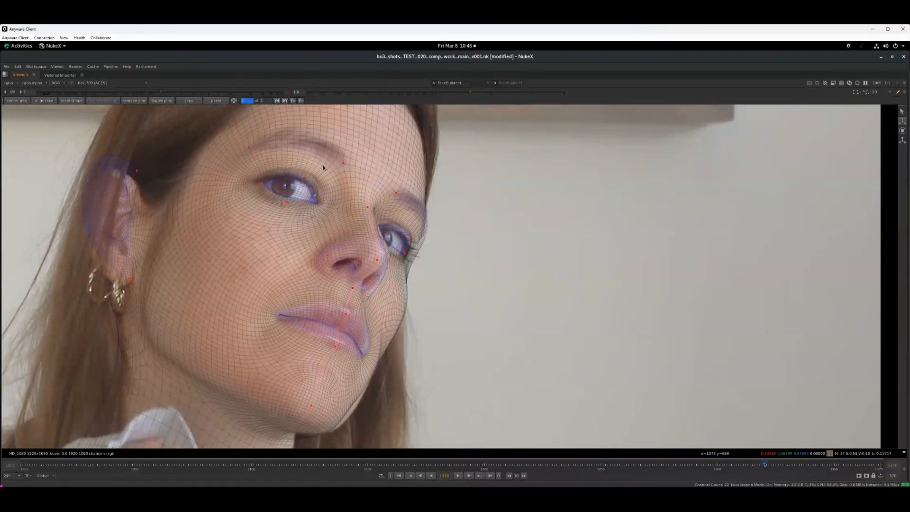
drag(341, 164, 344, 151)
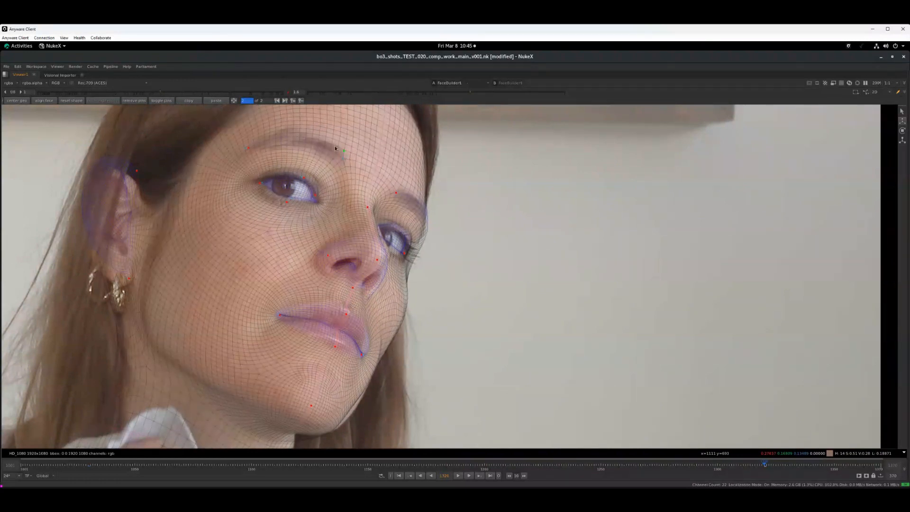
Pin the left eyebrow along the face silhouette and pull the mesh down and inward beneath her left eye
click(397, 193)
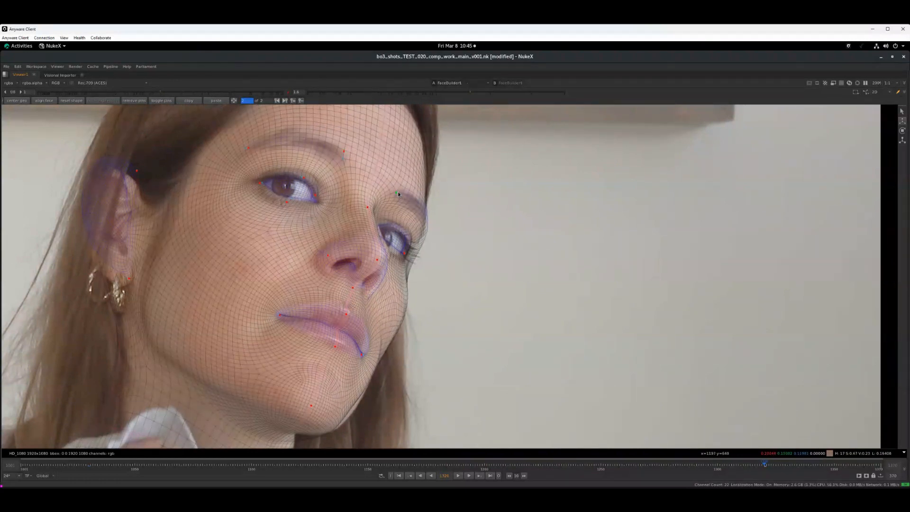
click(422, 225)
drag(404, 254, 399, 264)
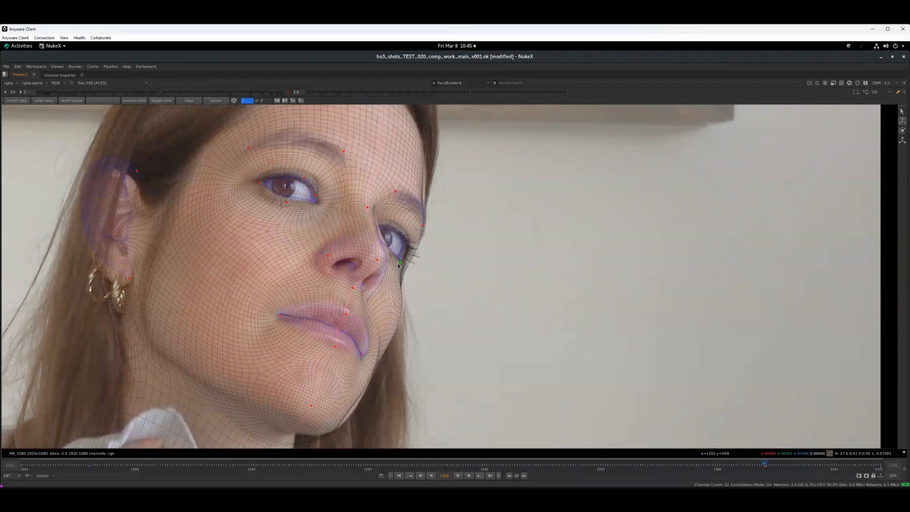
drag(423, 227, 425, 224)
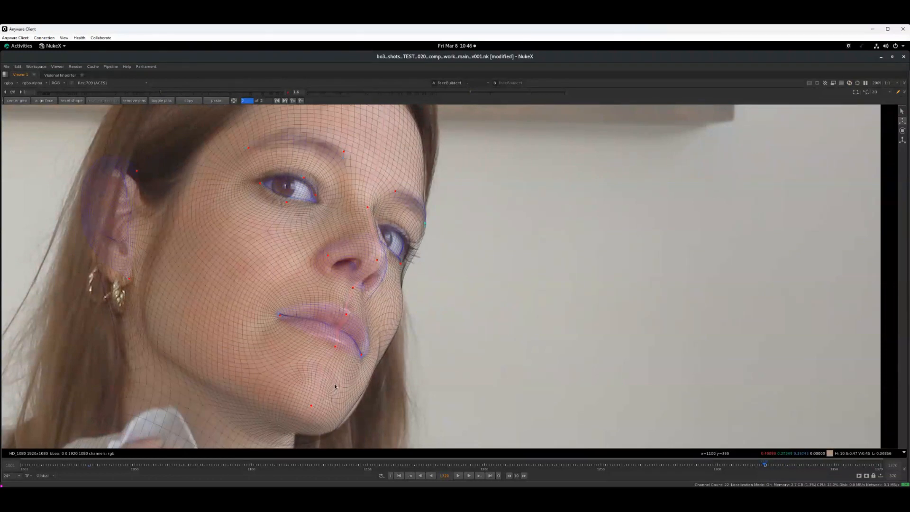
Move the chin pin up toward the mouth and pin the left corner of her lips
middle_drag(334, 386, 340, 345)
drag(316, 364, 328, 348)
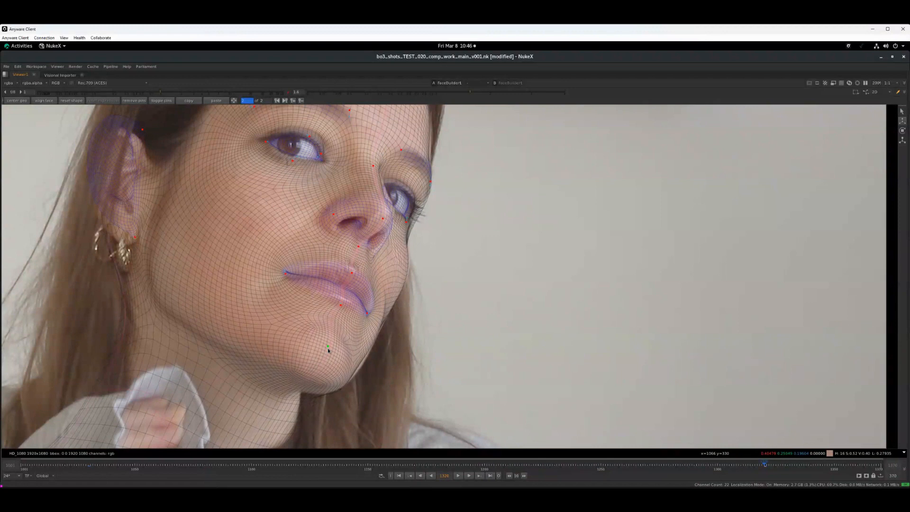
click(369, 316)
Reposition the pin at her right earlobe to fit the mesh beside the hoop earring
middle_drag(180, 297, 213, 335)
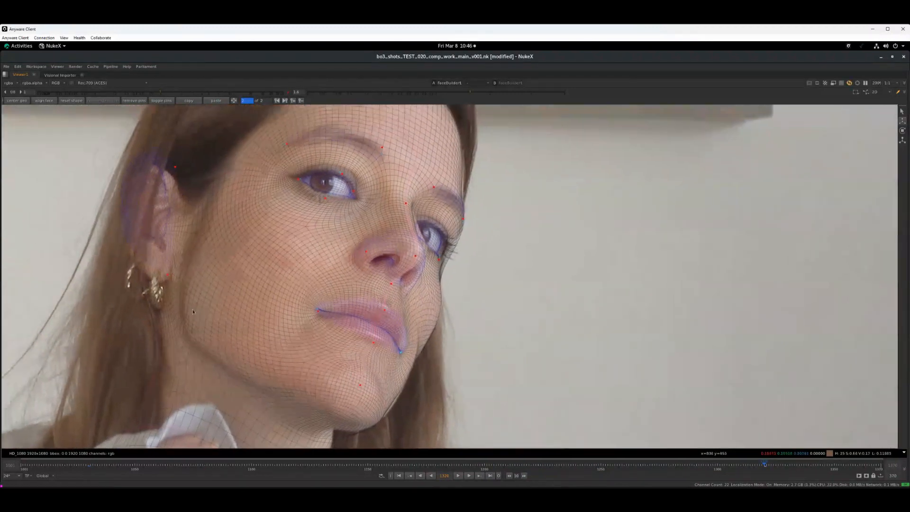
click(161, 280)
drag(160, 282, 167, 275)
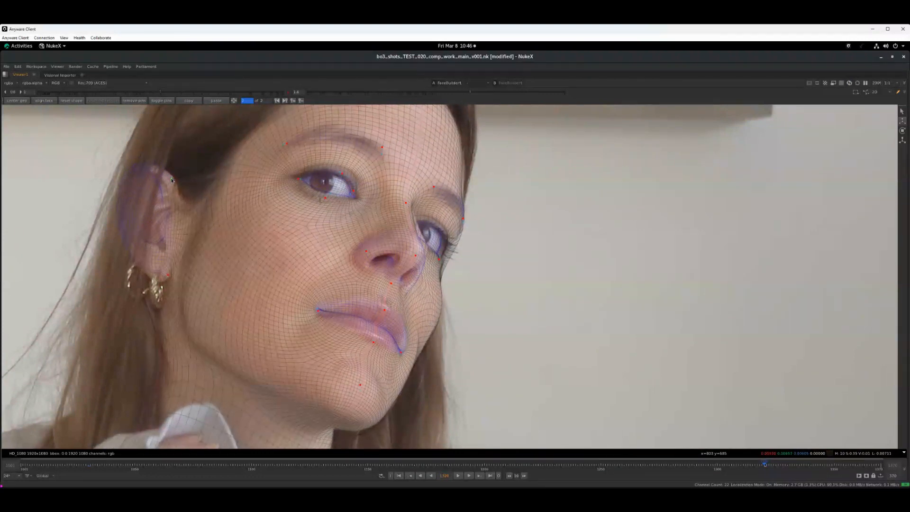
drag(168, 274, 167, 283)
Pin the tip of her nose and the base of the left nostril to match the nose outline
middle_drag(243, 385, 237, 287)
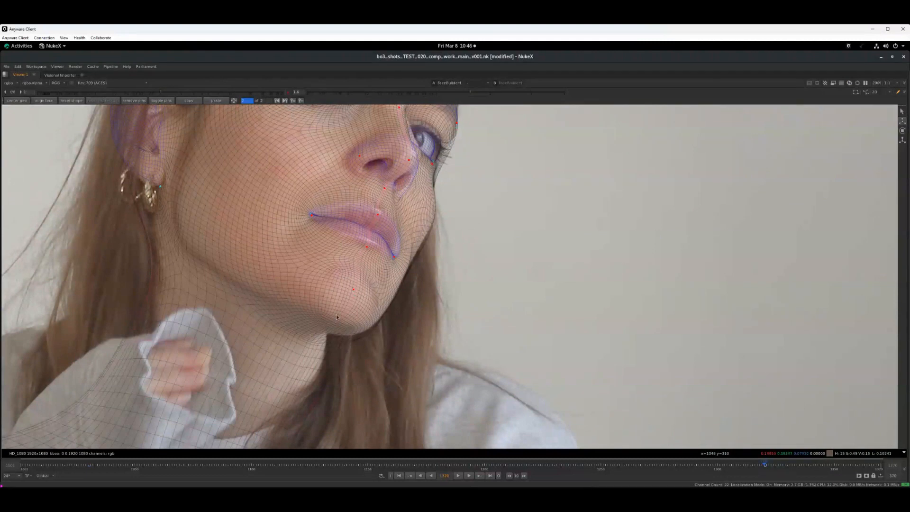
middle_drag(384, 206, 321, 264)
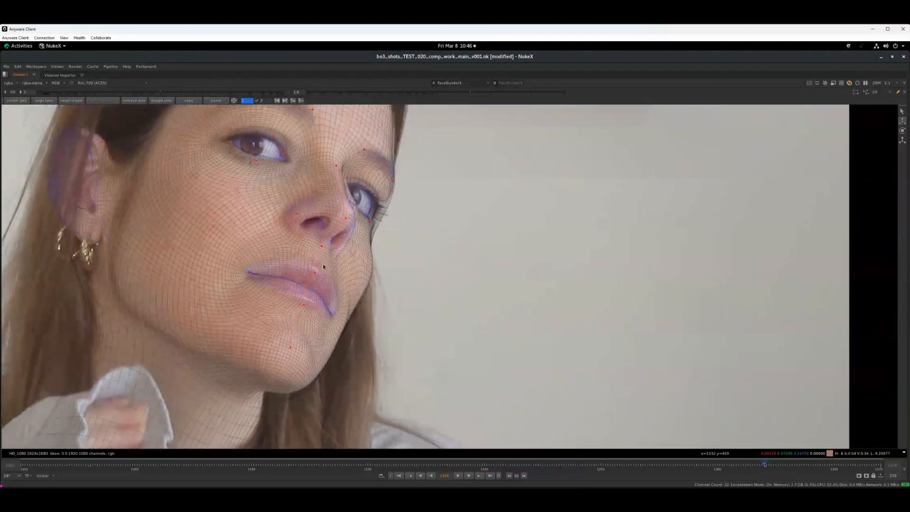
click(348, 214)
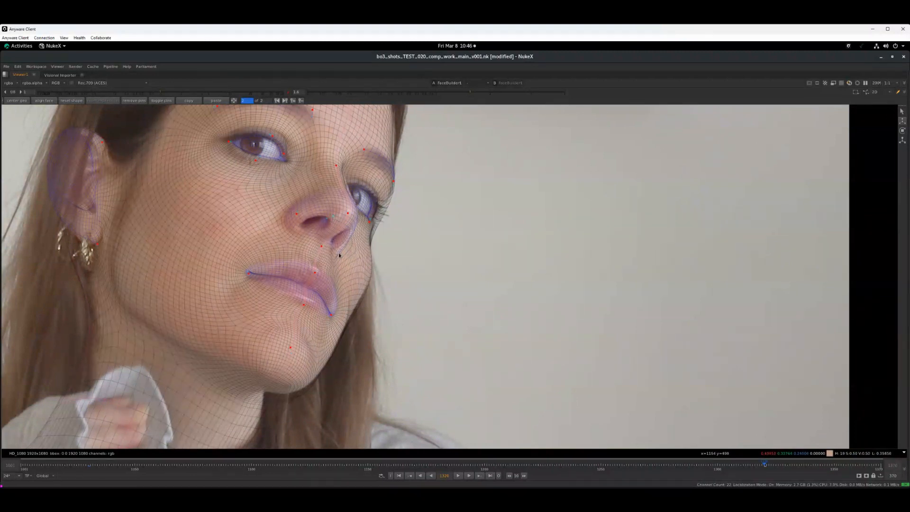
drag(339, 254, 339, 251)
Restore the full workspace and lower the FaceBuilder wireframe opacity to 0.05
key(space)
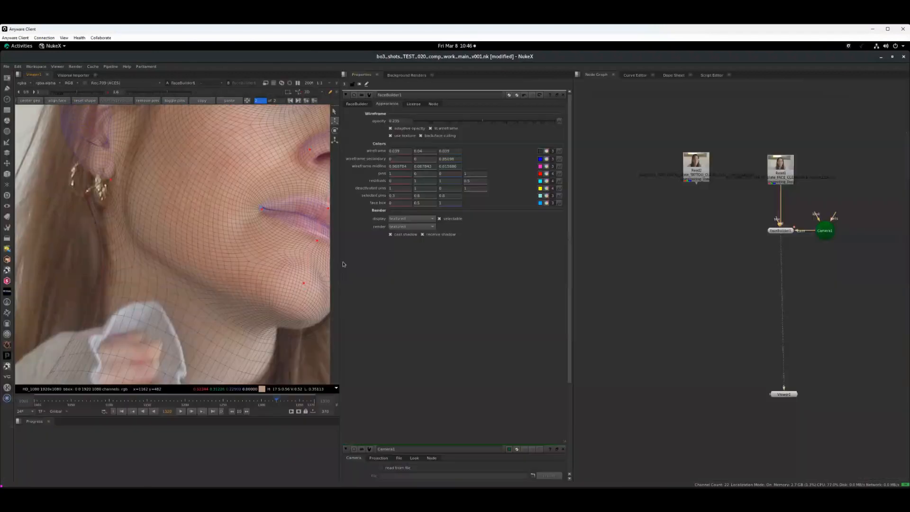
middle_drag(260, 284, 159, 328)
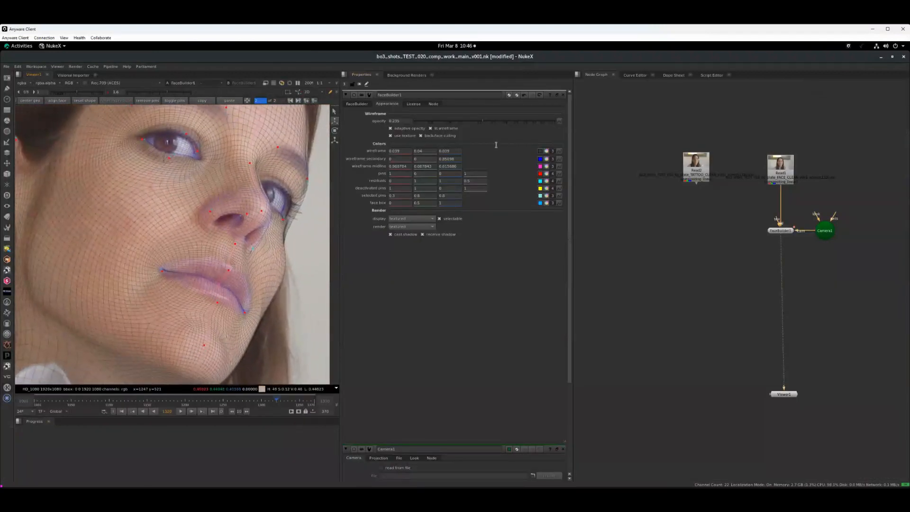
drag(472, 124, 441, 124)
Fine-tune the pin on the tip of her nose against the plate
middle_drag(284, 296, 239, 287)
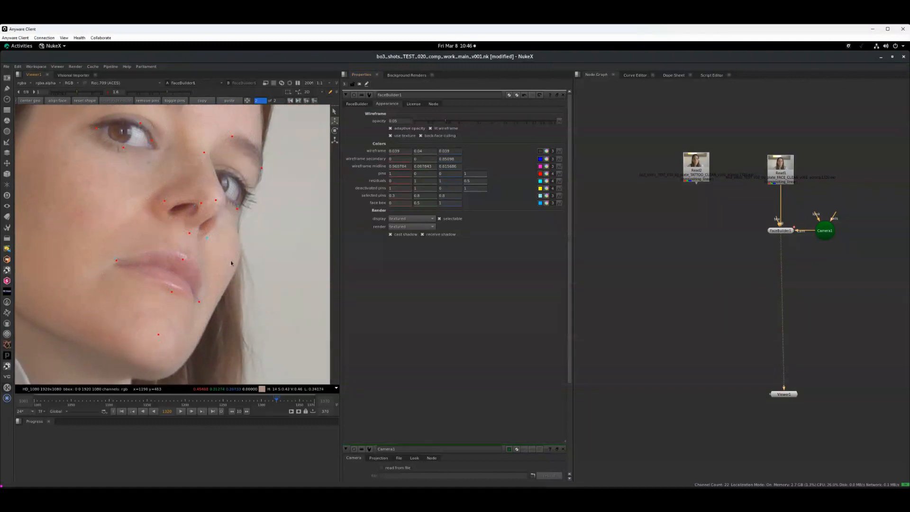
key(plus)
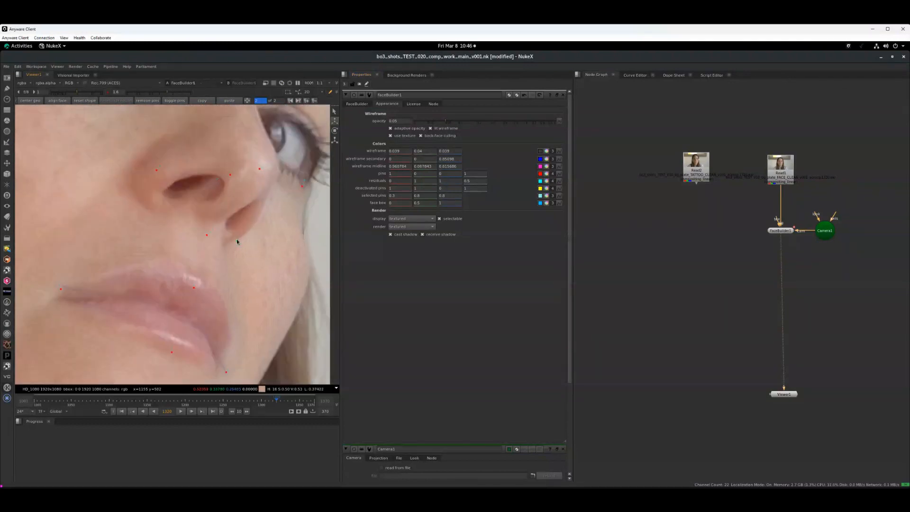
middle_drag(266, 228, 243, 251)
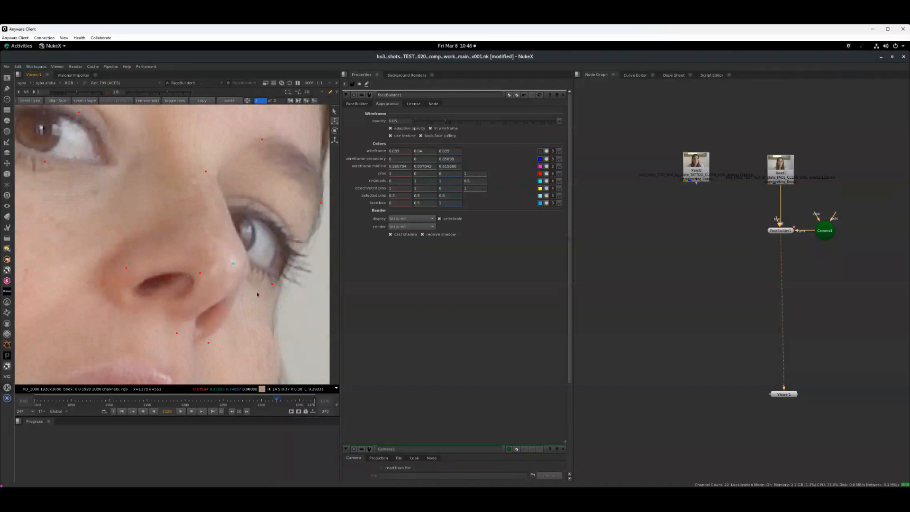
Adjust the pins beneath her left eye, move the left eyebrow's outer end inward, and pin the left cheek edge
middle_drag(257, 294, 236, 213)
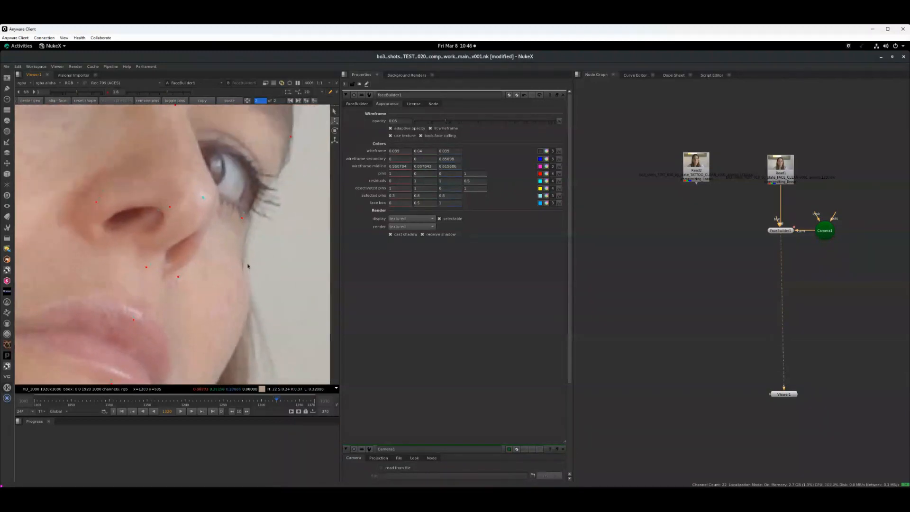
click(237, 212)
drag(291, 136, 281, 136)
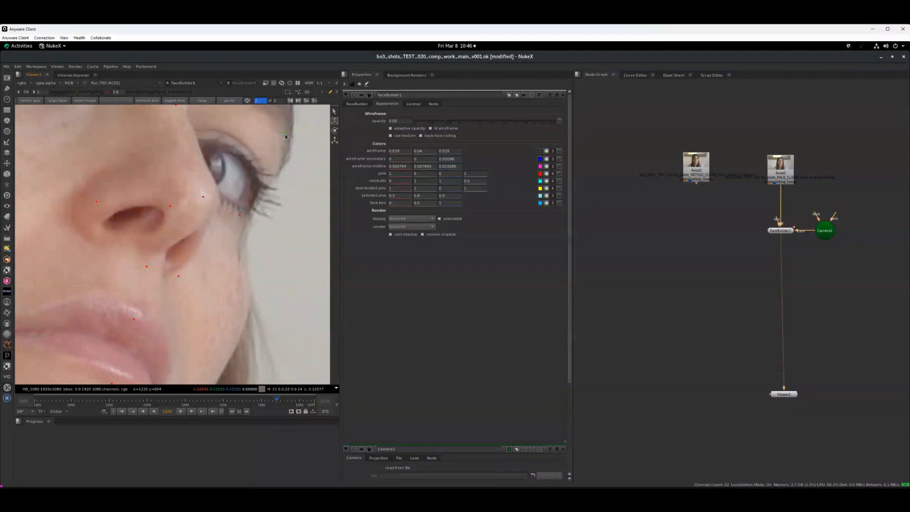
drag(243, 287, 248, 286)
drag(254, 206, 249, 202)
middle_drag(236, 309, 278, 205)
Inspect the shape of the head model from the front in the 3D view, and return to the plate
key(Tab)
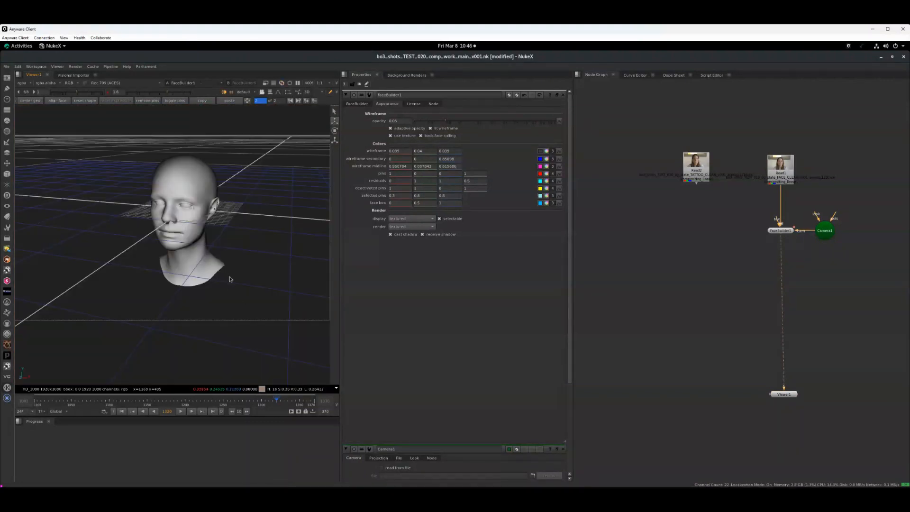
ctrl+drag(257, 315, 204, 303)
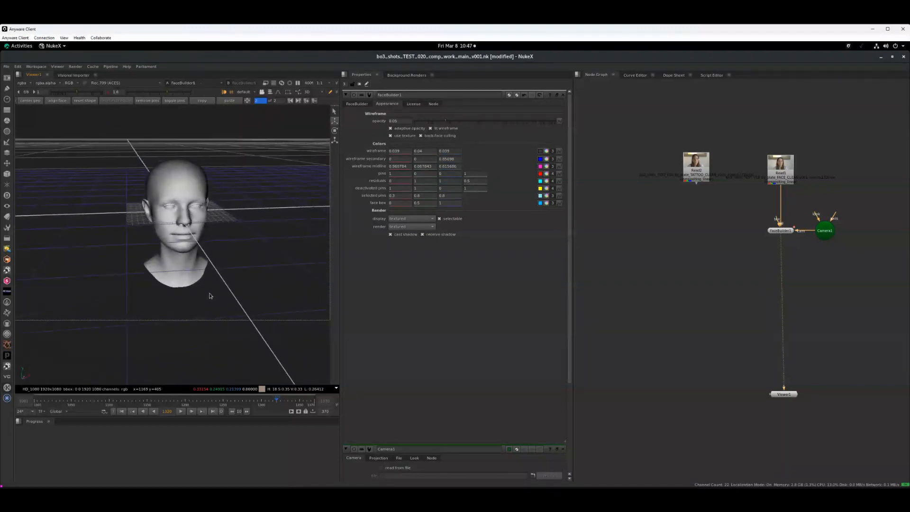
key(Tab)
Move the pin beside the left corner of her mouth inward to meet the lip corner
middle_drag(243, 325, 262, 300)
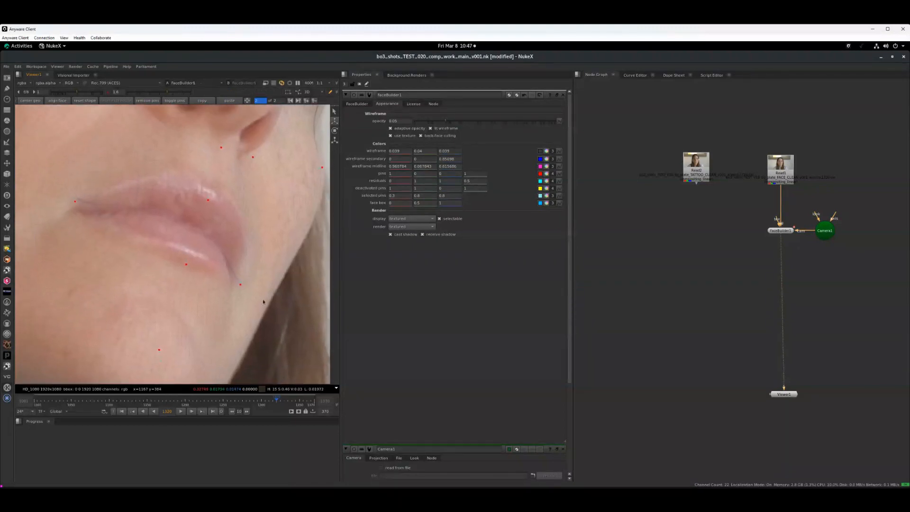
click(234, 279)
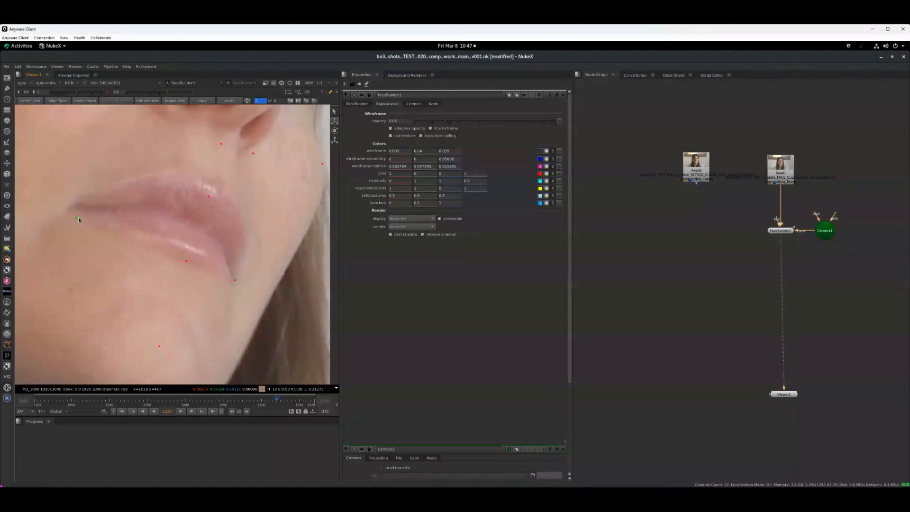
middle_drag(134, 278, 167, 247)
Raise the wireframe opacity to about 0.19 and check the mesh fit along her jaw, right ear and forehead
scroll(166, 270, down, 1)
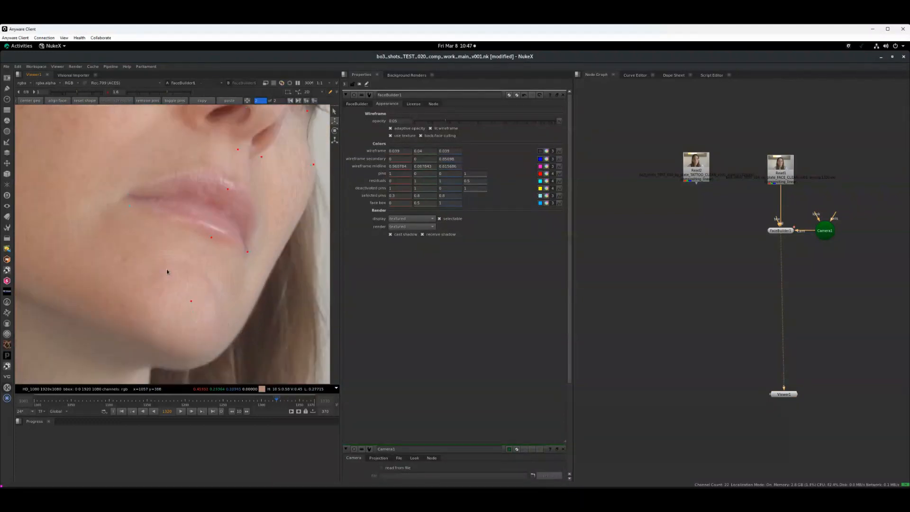
scroll(167, 271, down, 2)
middle_drag(163, 315, 239, 282)
scroll(227, 279, up, 1)
middle_drag(175, 261, 176, 293)
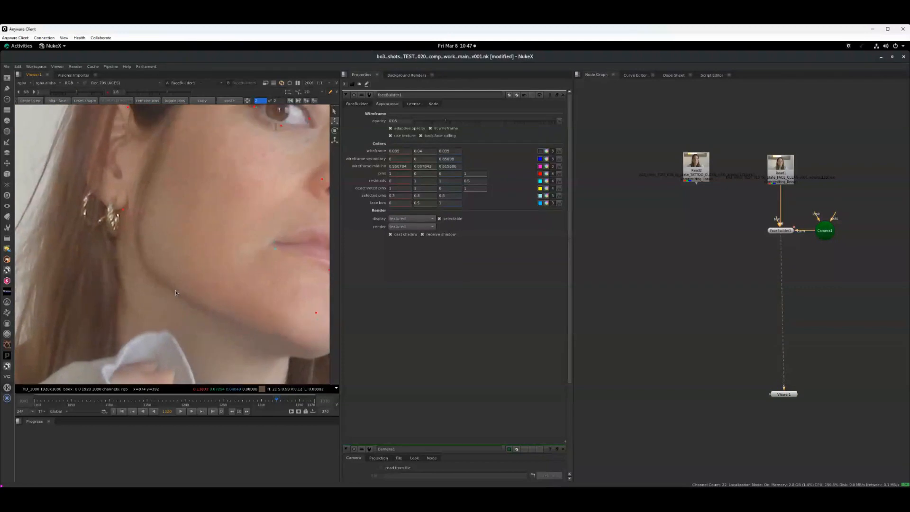
click(472, 123)
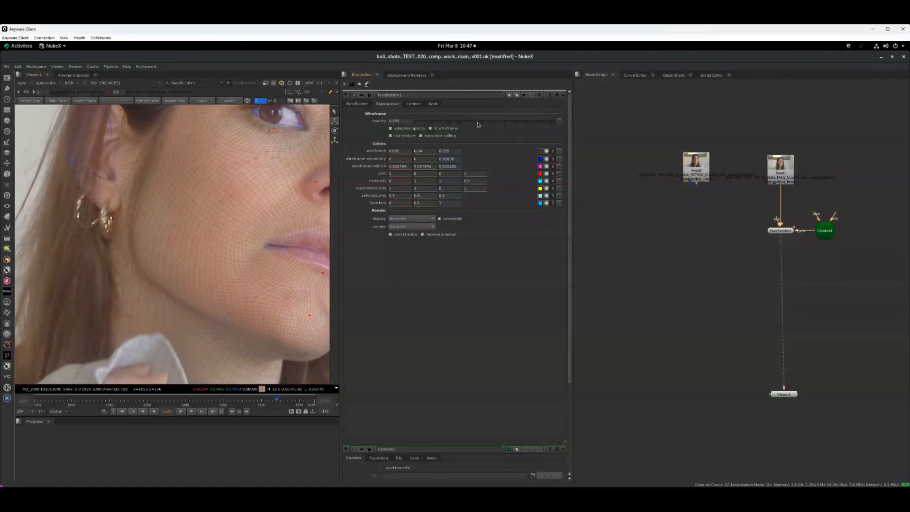
middle_drag(133, 245, 126, 319)
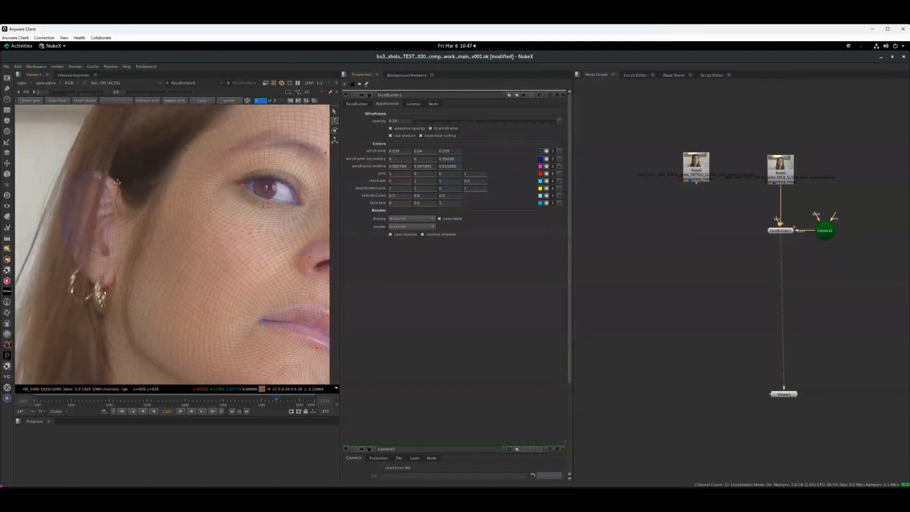
middle_drag(168, 228, 68, 233)
middle_drag(198, 234, 185, 230)
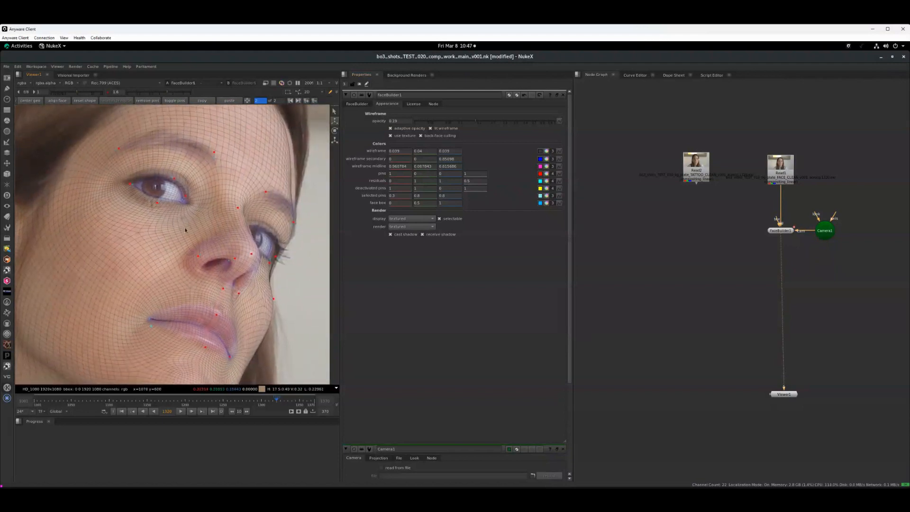
middle_drag(256, 307, 233, 329)
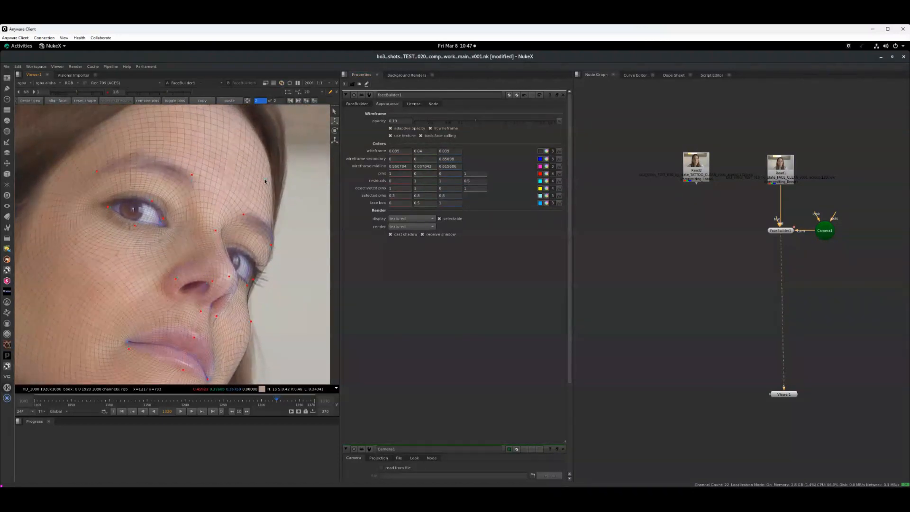
Exclude the NeckLower and Scalp parts from the head model
middle_drag(174, 231, 232, 294)
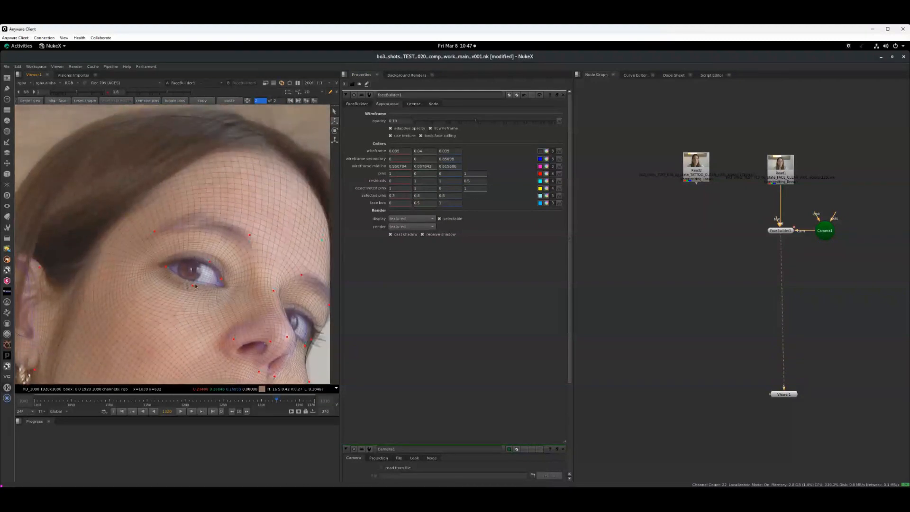
scroll(185, 290, down, 2)
middle_drag(148, 279, 168, 203)
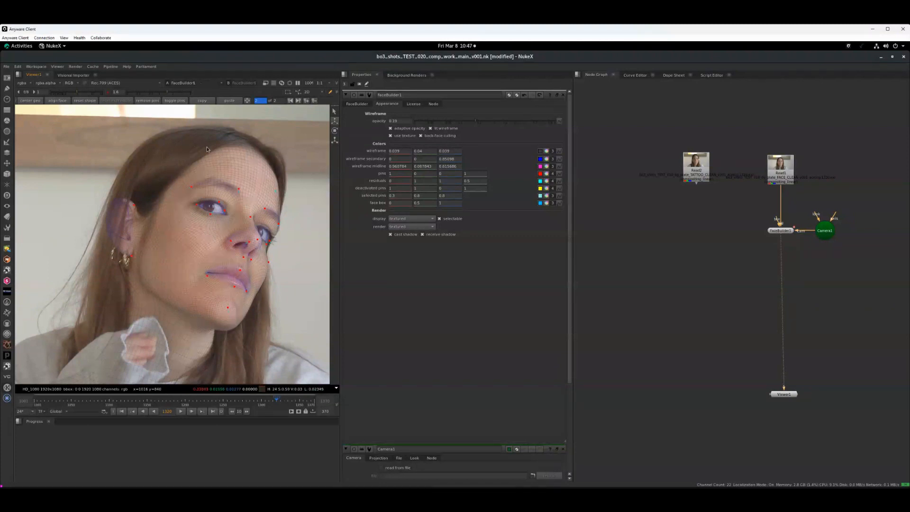
click(362, 105)
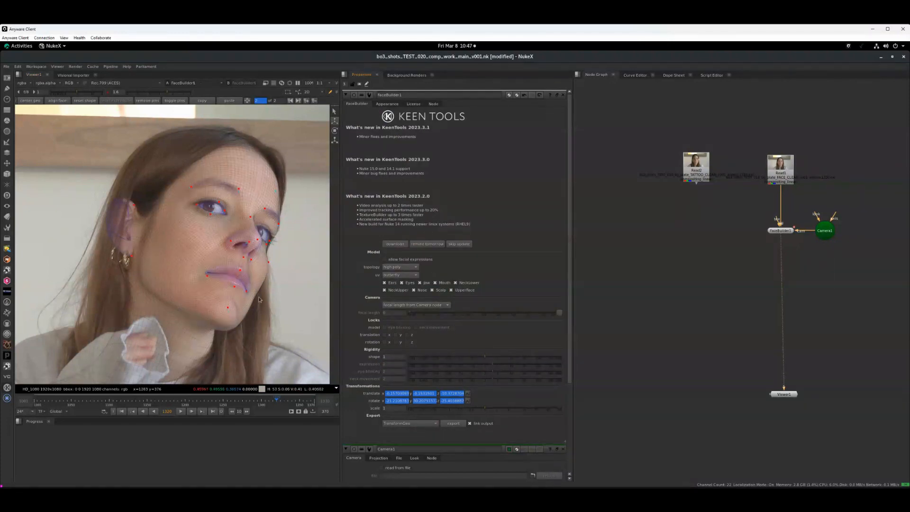
click(440, 291)
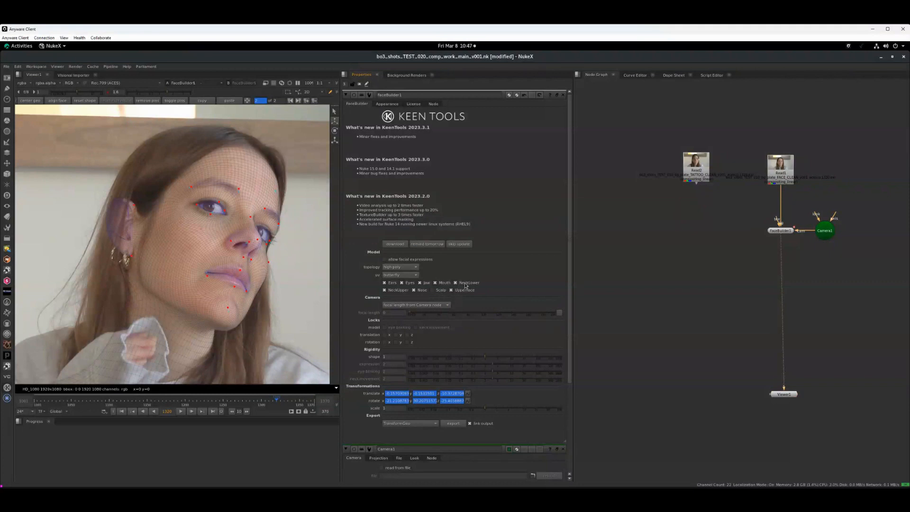
Pin the mesh at the neck edge below her jaw slightly inward, and exclude the NeckUpper part from the head model
click(395, 290)
click(396, 291)
drag(215, 333, 211, 334)
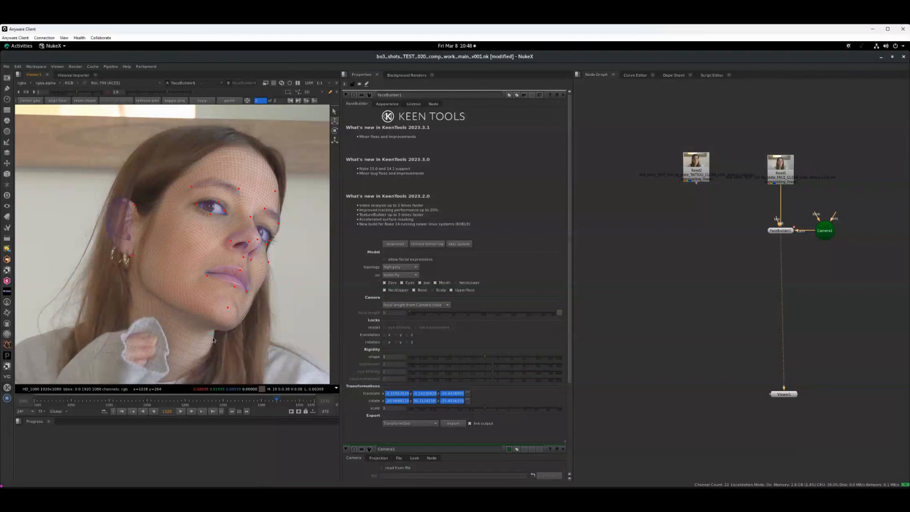
click(397, 291)
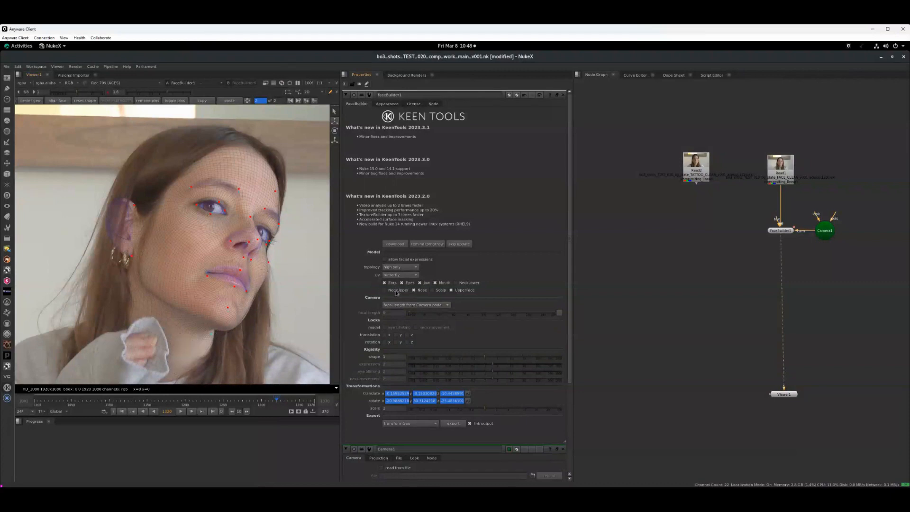
mouse_move(290, 310)
middle_down()
mouse_move(284, 313)
mouse_move(287, 302)
mouse_move(297, 304)
middle_up()
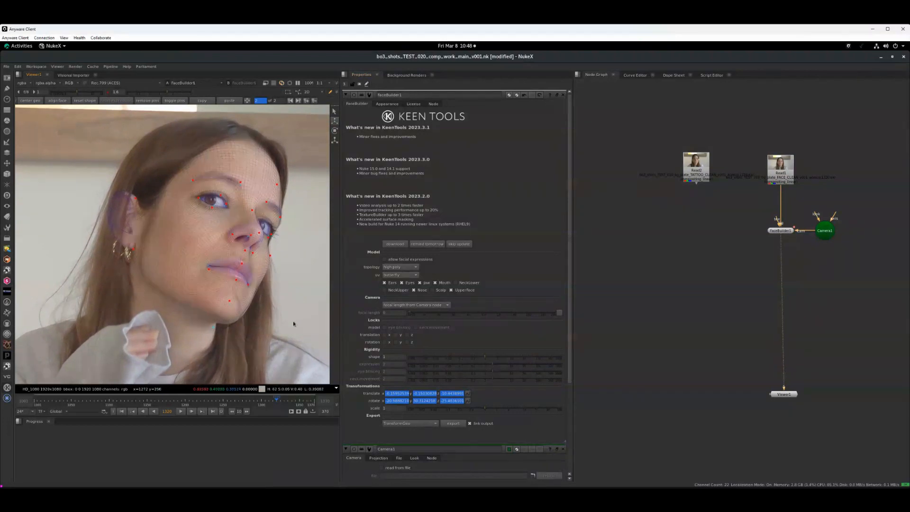
scroll(288, 319, down, 3)
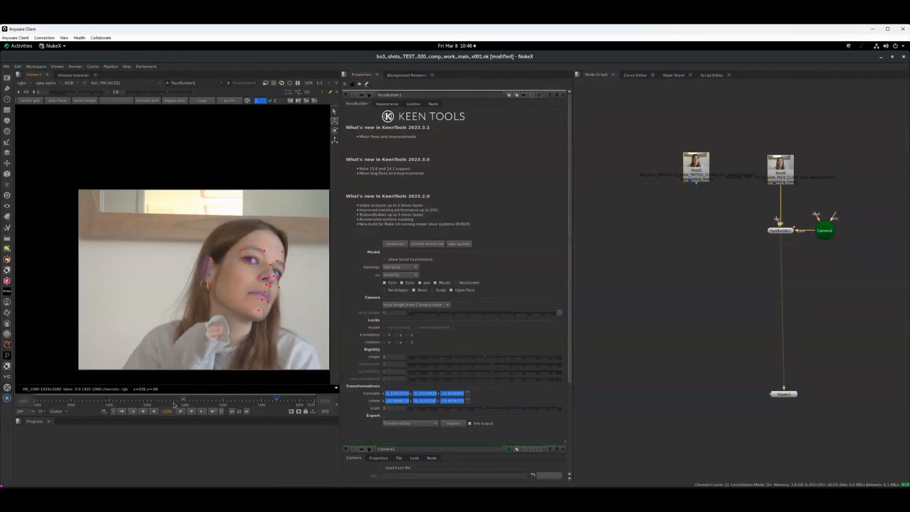